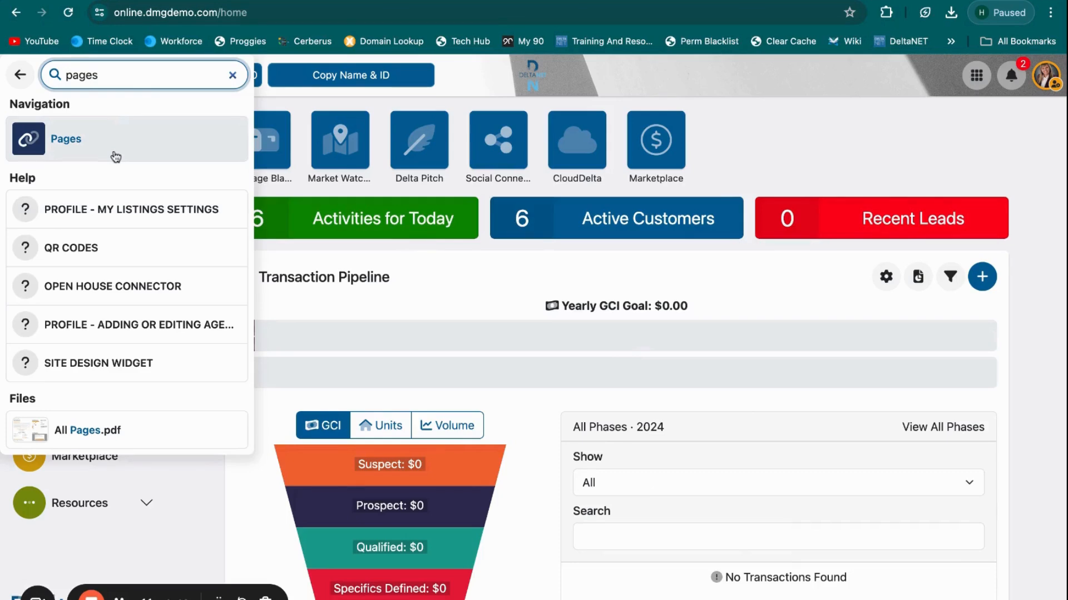
Open the website's Pages section and start a new custom page
{"action": "left_click", "coordinate": [115, 157]}
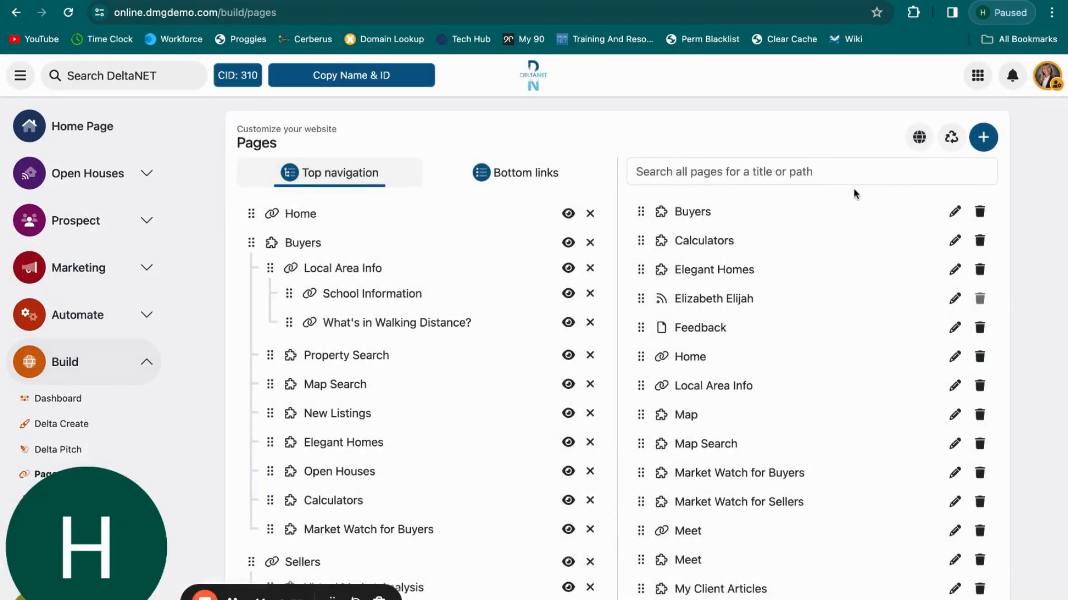
{"action": "left_click", "coordinate": [988, 146]}
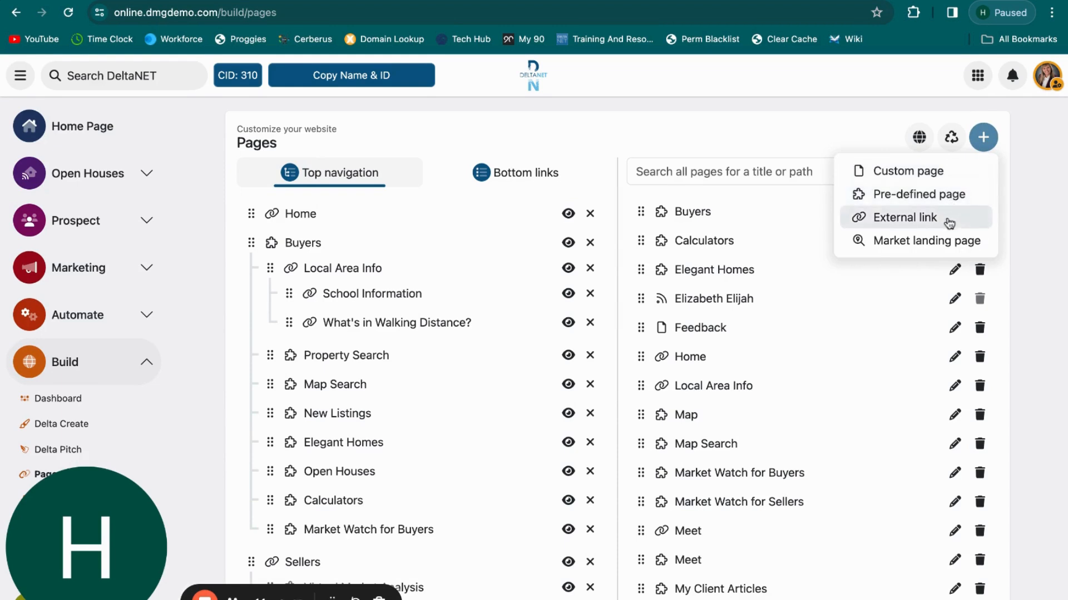
{"action": "left_click", "coordinate": [953, 174]}
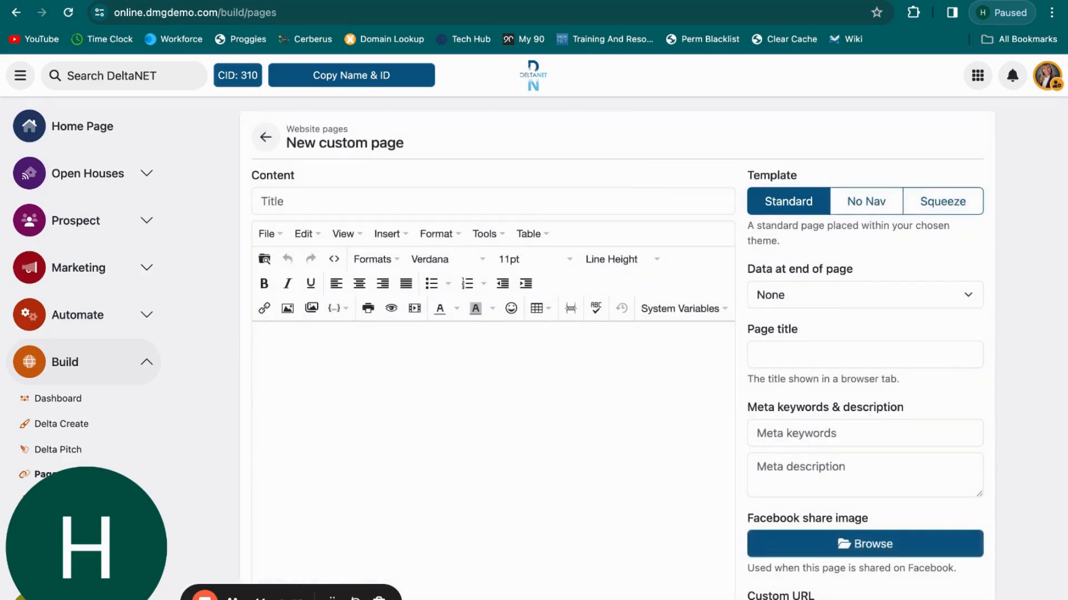
Insert a table with three columns and two rows into the page's content area
{"action": "scroll", "coordinate": [654, 352], "scroll_direction": "down", "scroll_amount": 1}
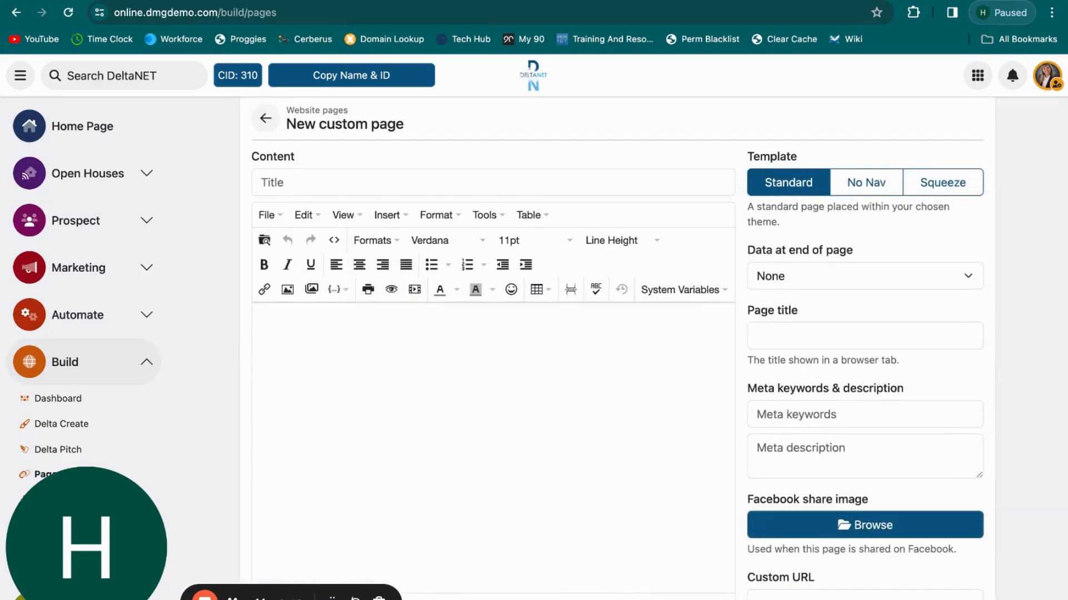
{"action": "scroll", "coordinate": [654, 352], "scroll_direction": "down", "scroll_amount": 1}
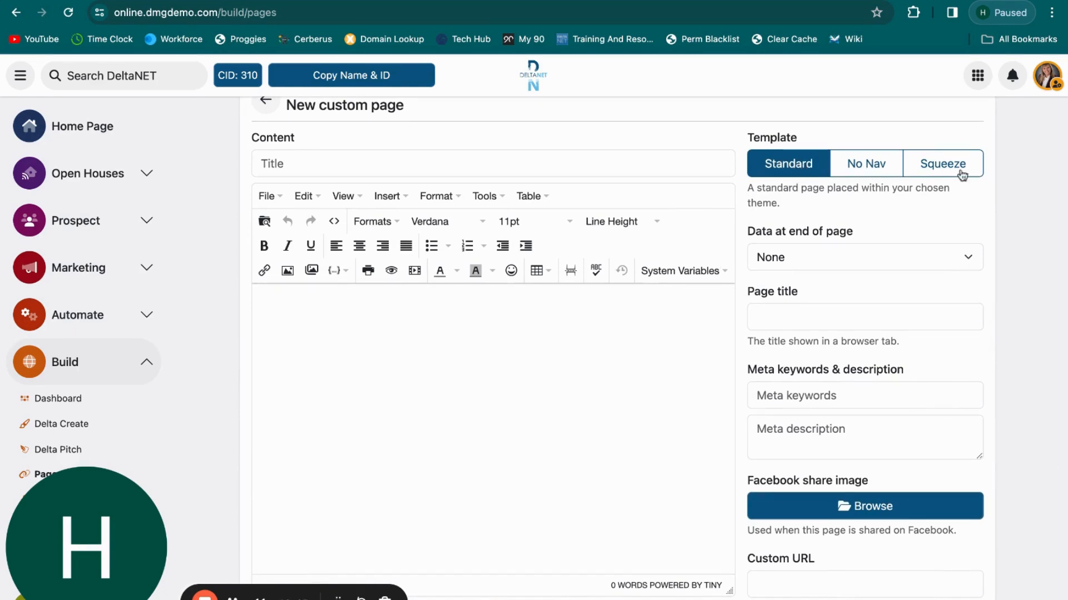
{"action": "left_click", "coordinate": [374, 165]}
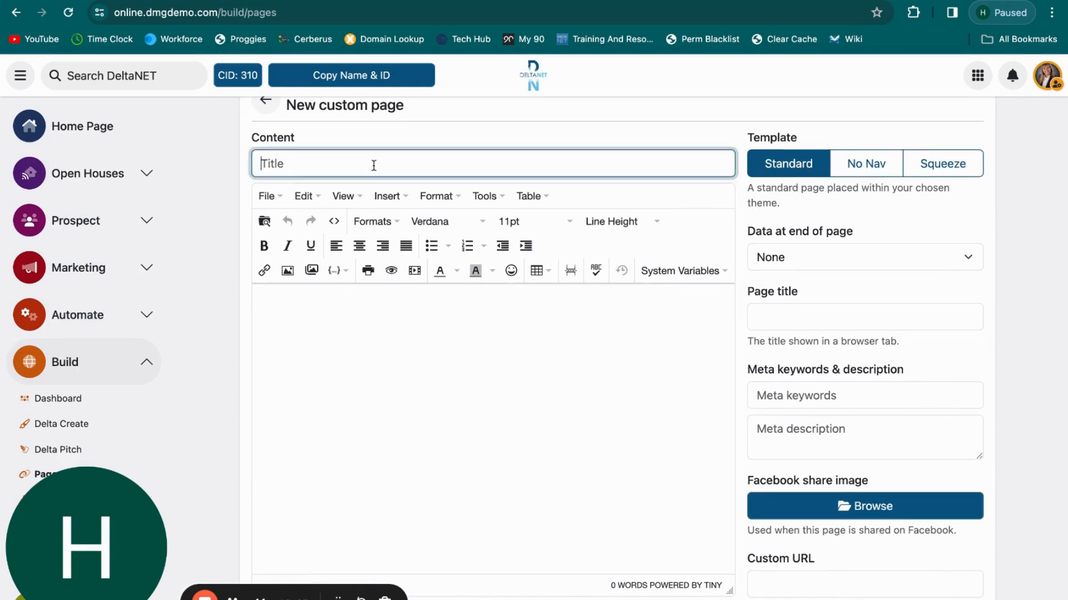
{"action": "left_click", "coordinate": [408, 443]}
{"action": "scroll", "coordinate": [409, 437], "scroll_direction": "down", "scroll_amount": 2}
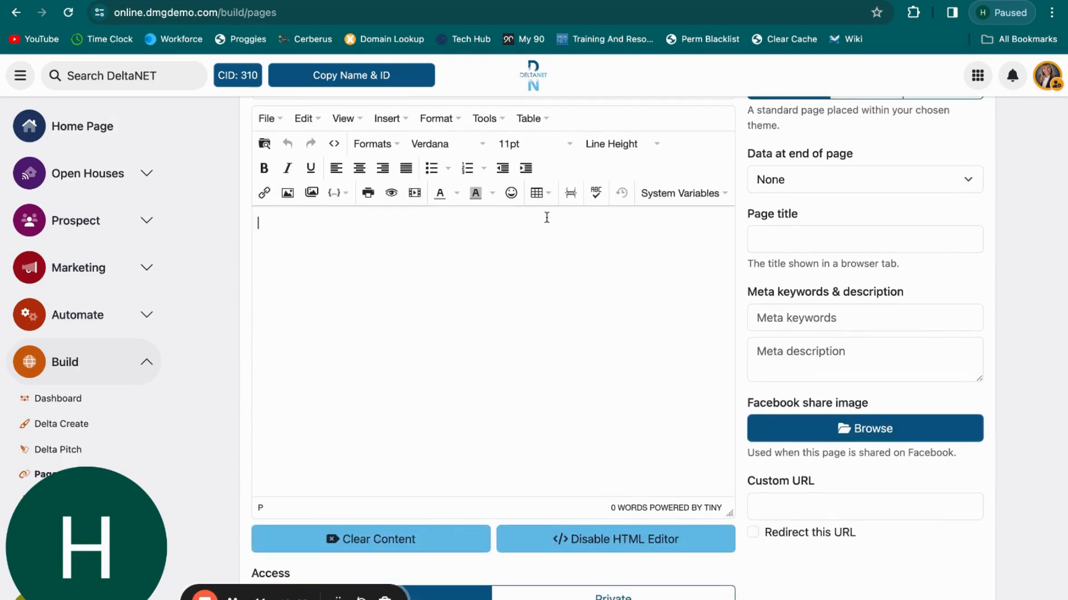
{"action": "left_click", "coordinate": [544, 195]}
{"action": "mouse_move", "coordinate": [576, 225]}
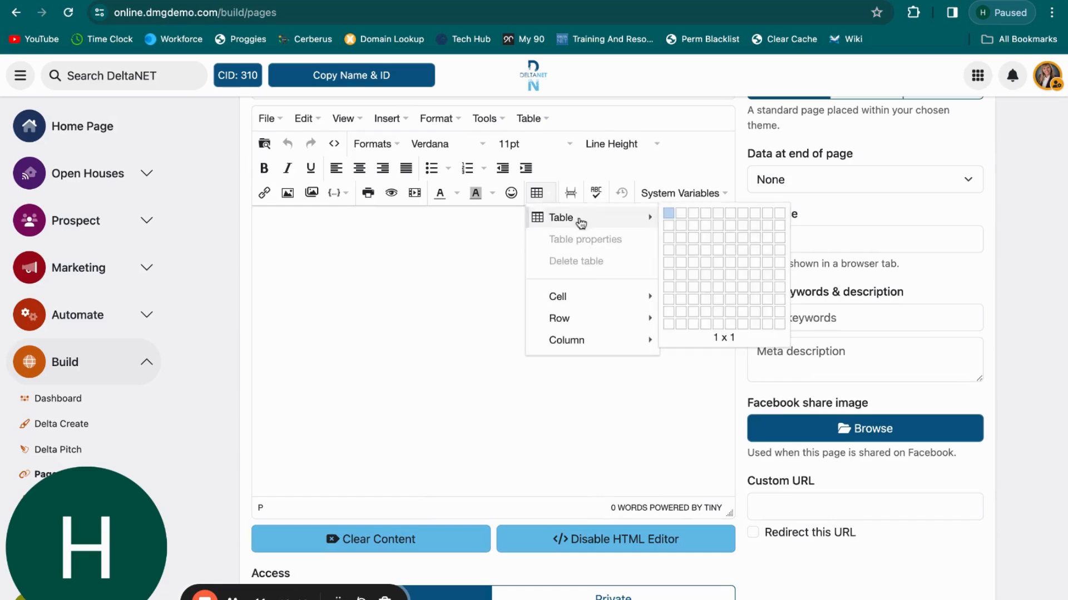
{"action": "left_click", "coordinate": [699, 231]}
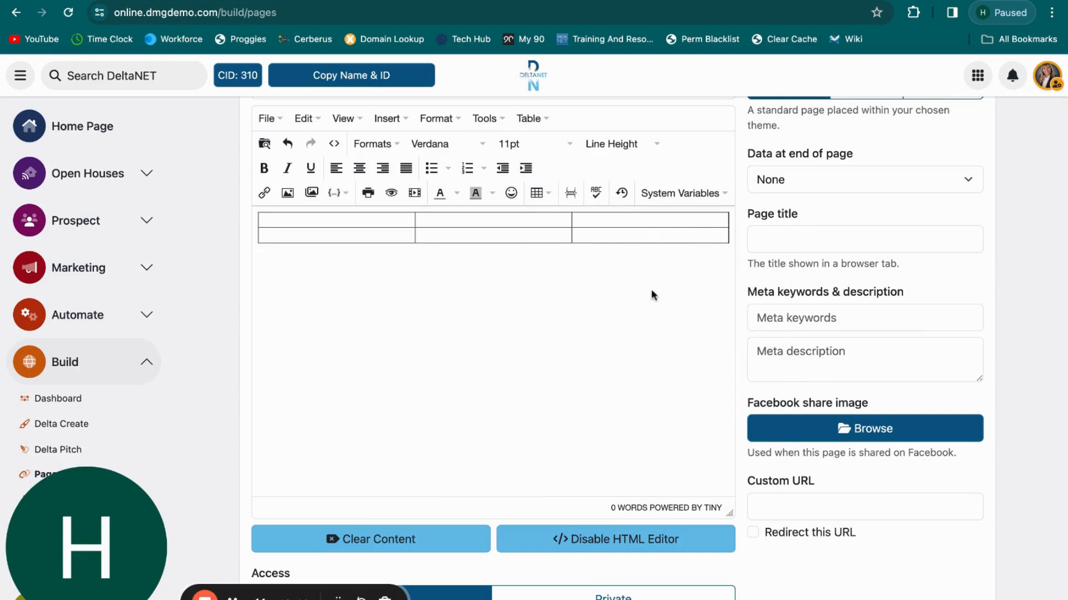
Enter "dgknweikg" in the middle column's upper cell and "wekfnawkegf" in its lower cell, each followed by a new line
{"action": "left_click", "coordinate": [559, 220]}
{"action": "type", "text": "dgknweikg"}
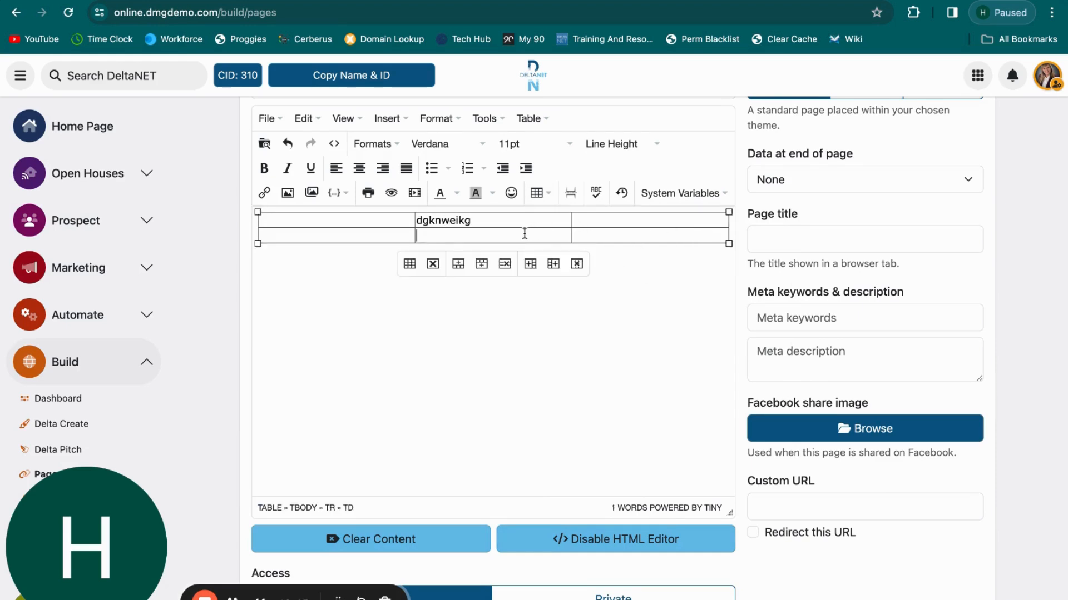
{"action": "left_click", "coordinate": [524, 233]}
{"action": "type", "text": "wekfnawkegf"}
{"action": "key", "text": "Return"}
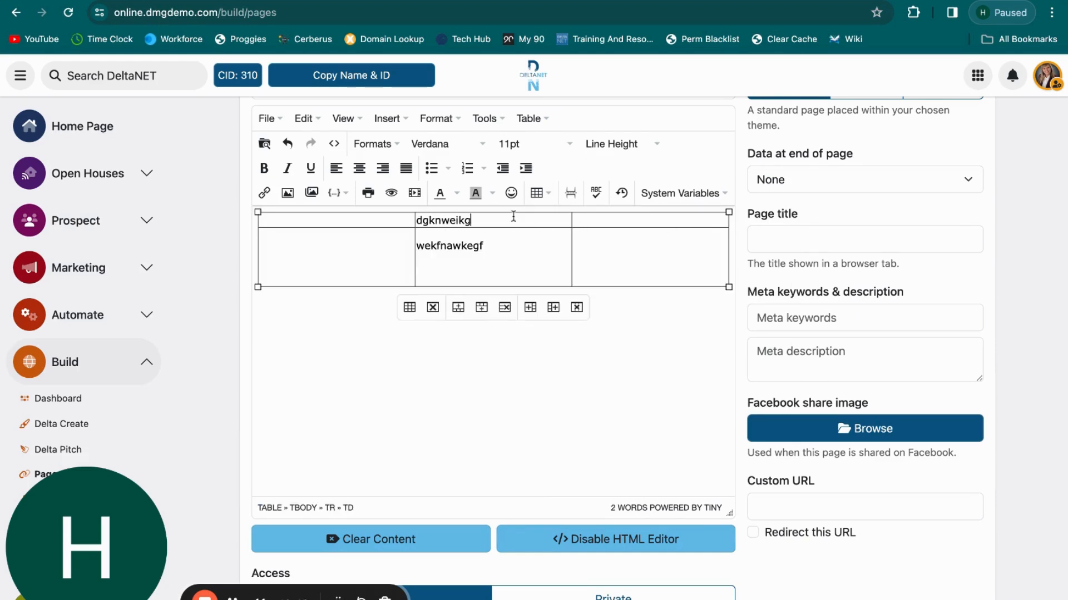
{"action": "key", "text": "Return"}
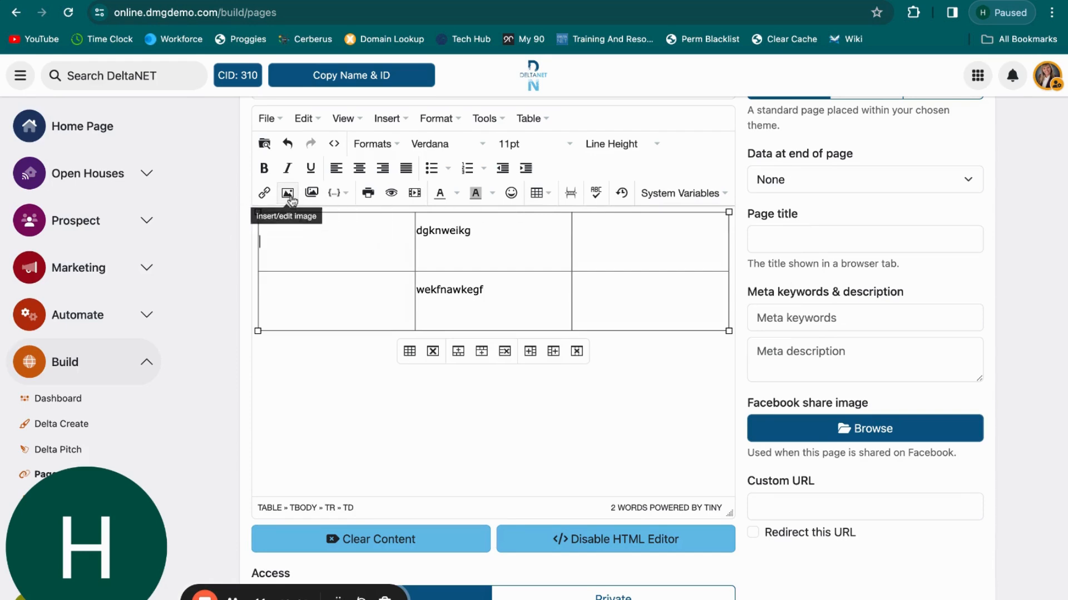
Insert the agent portrait image from Company Files into the first cell of the table's upper row
{"action": "left_click", "coordinate": [288, 193]}
{"action": "left_click", "coordinate": [680, 322]}
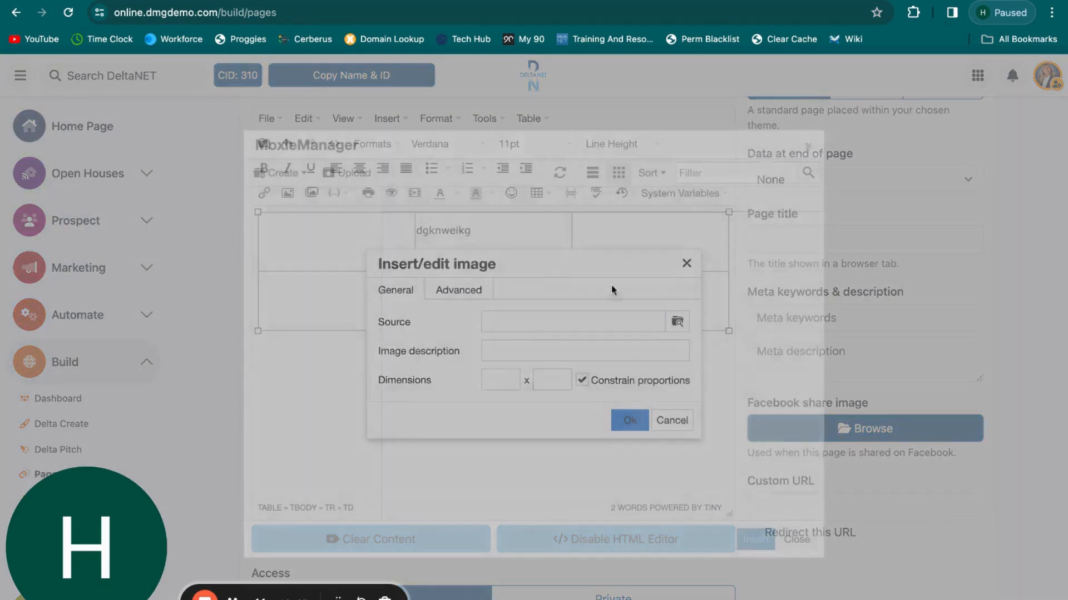
{"action": "scroll", "coordinate": [598, 418], "scroll_direction": "down", "scroll_amount": 14}
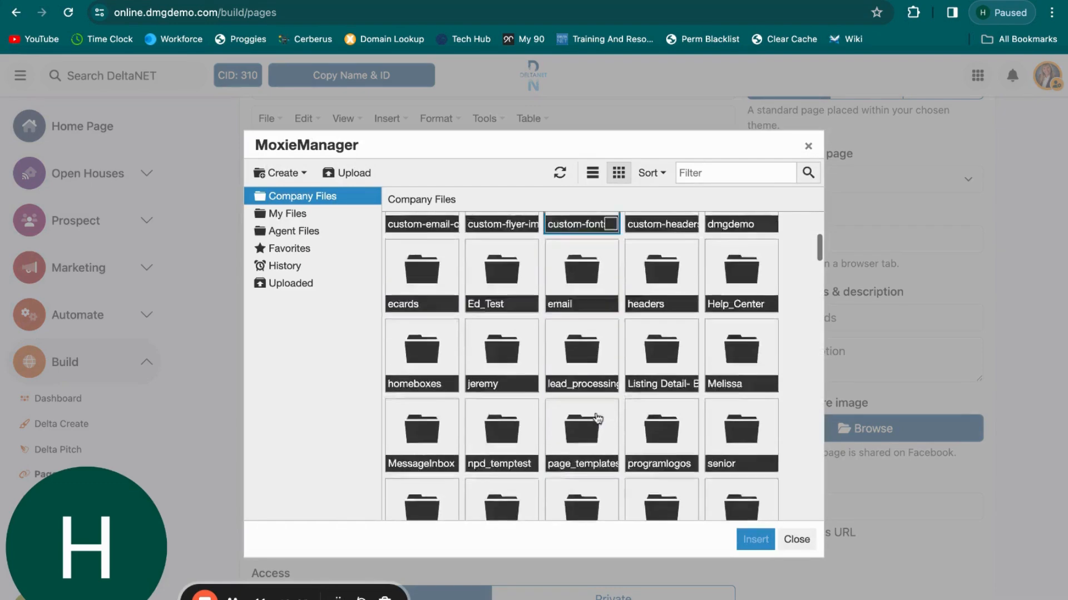
{"action": "left_click", "coordinate": [510, 367]}
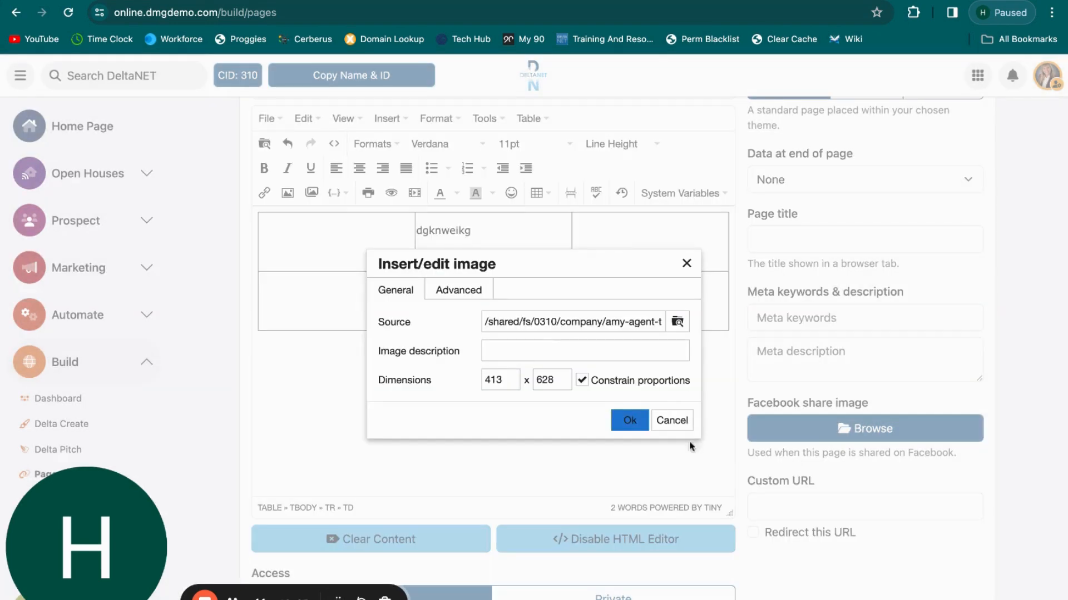
{"action": "left_click", "coordinate": [626, 421]}
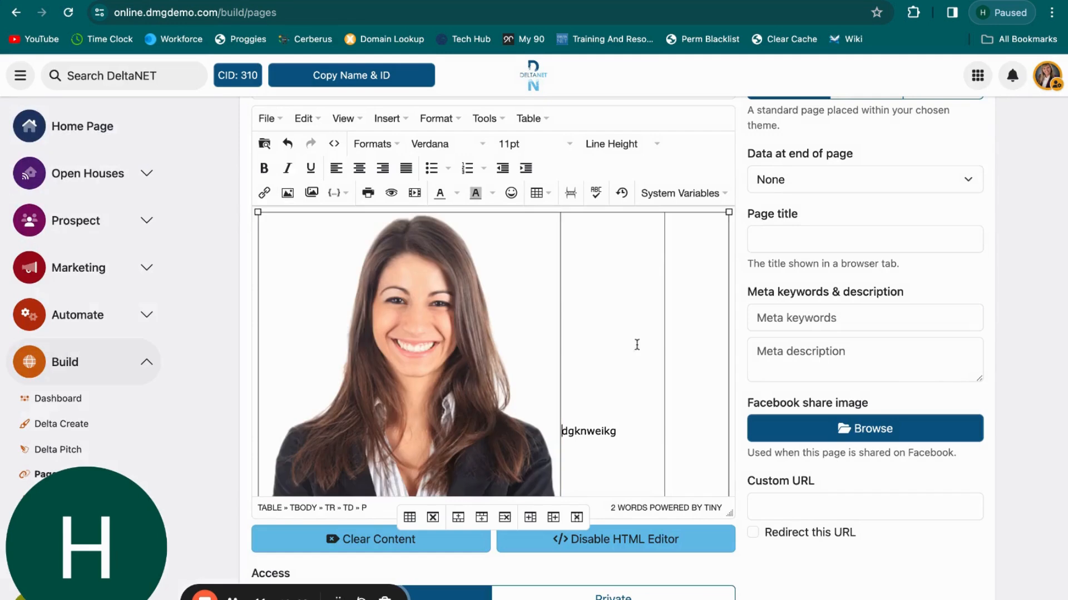
Shrink the portrait proportionally until it fits within the table's first column
{"action": "left_click", "coordinate": [556, 253]}
{"action": "left_click_drag", "start_coordinate": [560, 214], "coordinate": [478, 380]}
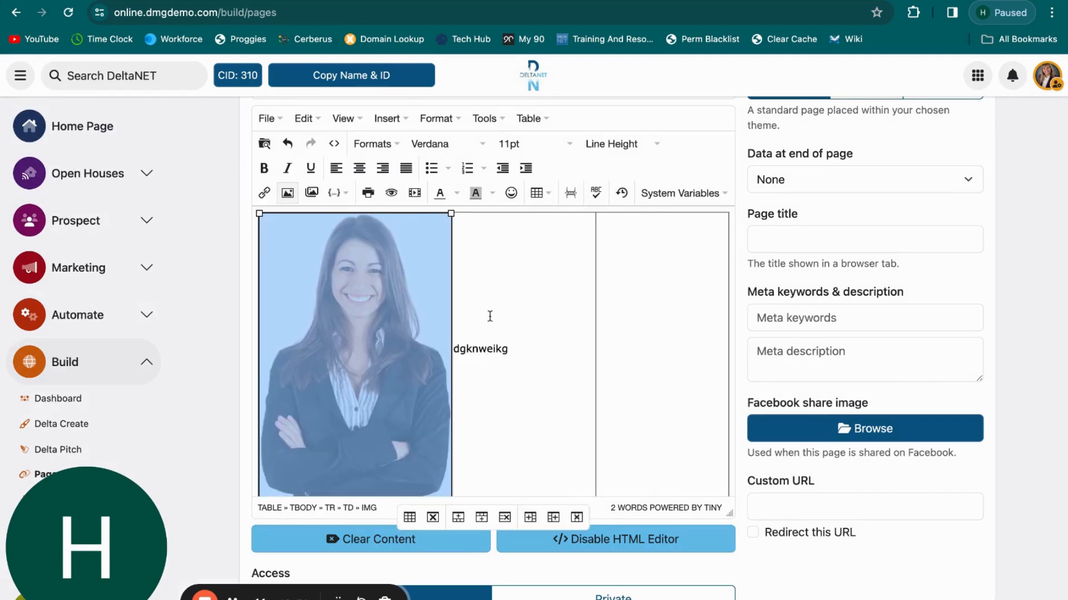
{"action": "left_click_drag", "start_coordinate": [451, 214], "coordinate": [399, 294]}
{"action": "left_click", "coordinate": [507, 339]}
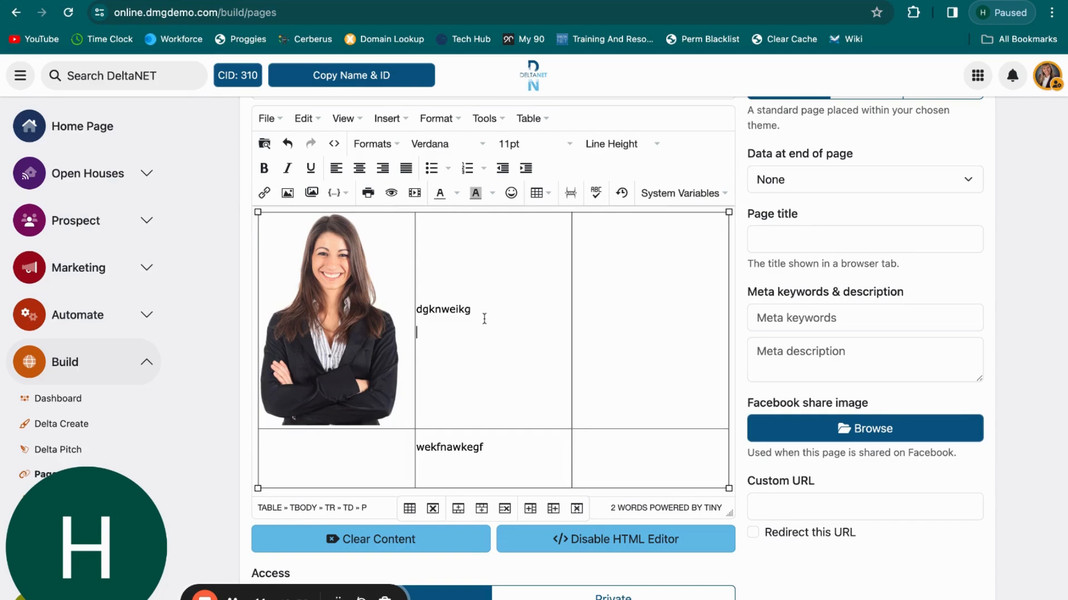
Format the text "dgknweikg" as Heading 1
{"action": "double_click", "coordinate": [447, 308]}
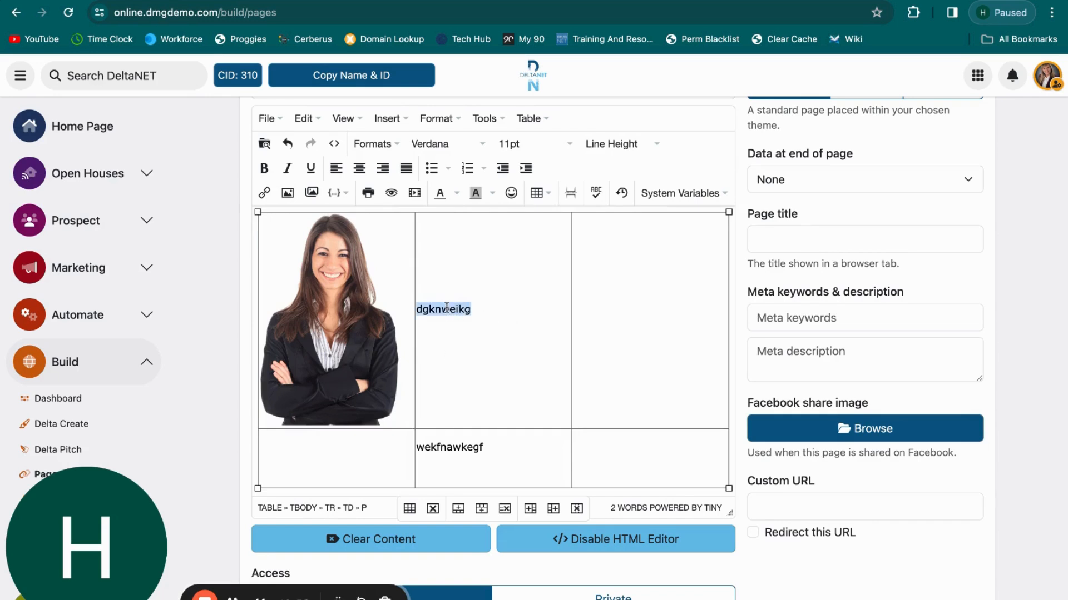
{"action": "left_click", "coordinate": [389, 147]}
{"action": "mouse_move", "coordinate": [408, 166]}
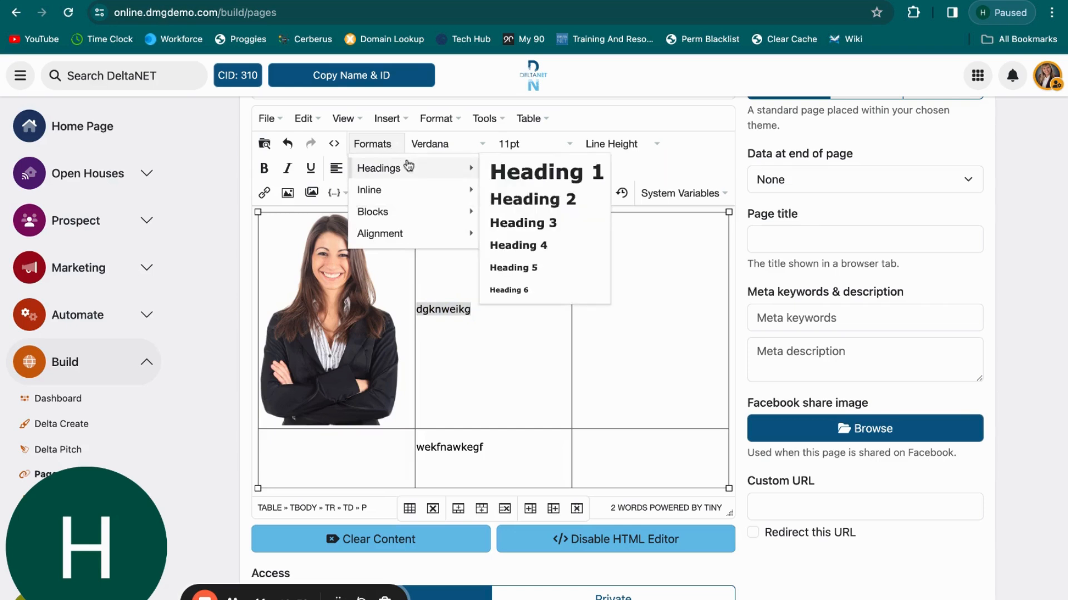
{"action": "left_click", "coordinate": [497, 173]}
{"action": "left_click", "coordinate": [467, 410]}
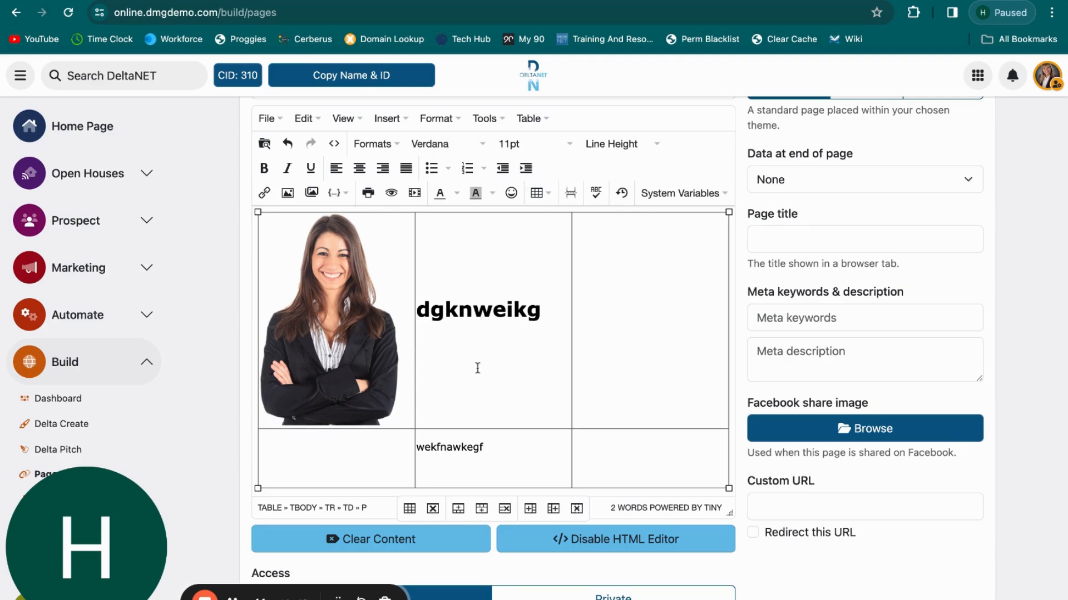
Set the table's border to 0 in its table properties
{"action": "scroll", "coordinate": [473, 370], "scroll_direction": "down", "scroll_amount": 3}
{"action": "scroll", "coordinate": [467, 376], "scroll_direction": "up", "scroll_amount": 2}
{"action": "scroll", "coordinate": [467, 376], "scroll_direction": "down", "scroll_amount": 1}
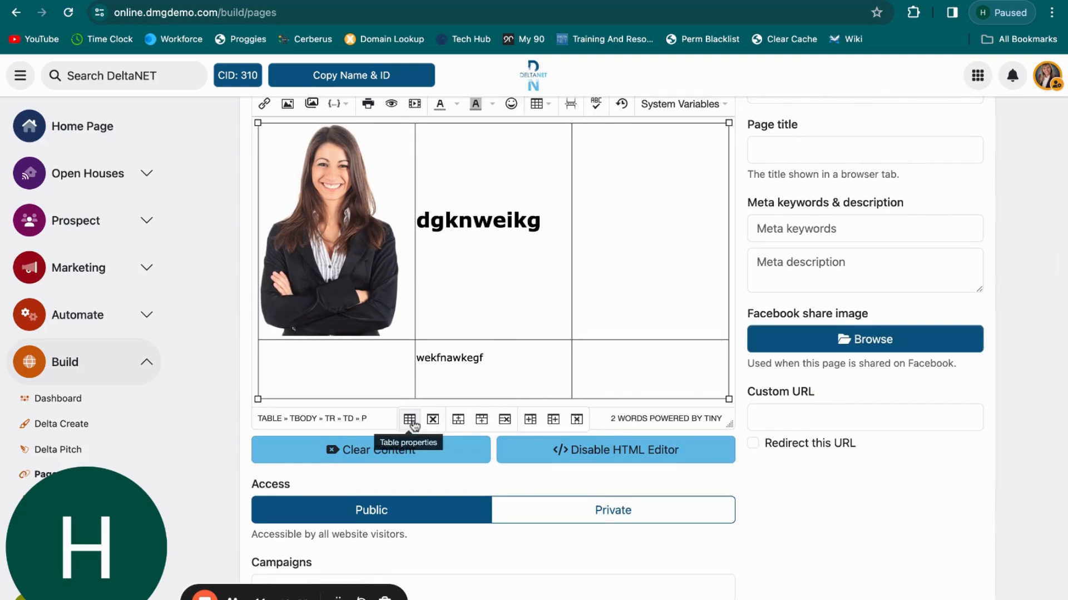
{"action": "left_click", "coordinate": [410, 419]}
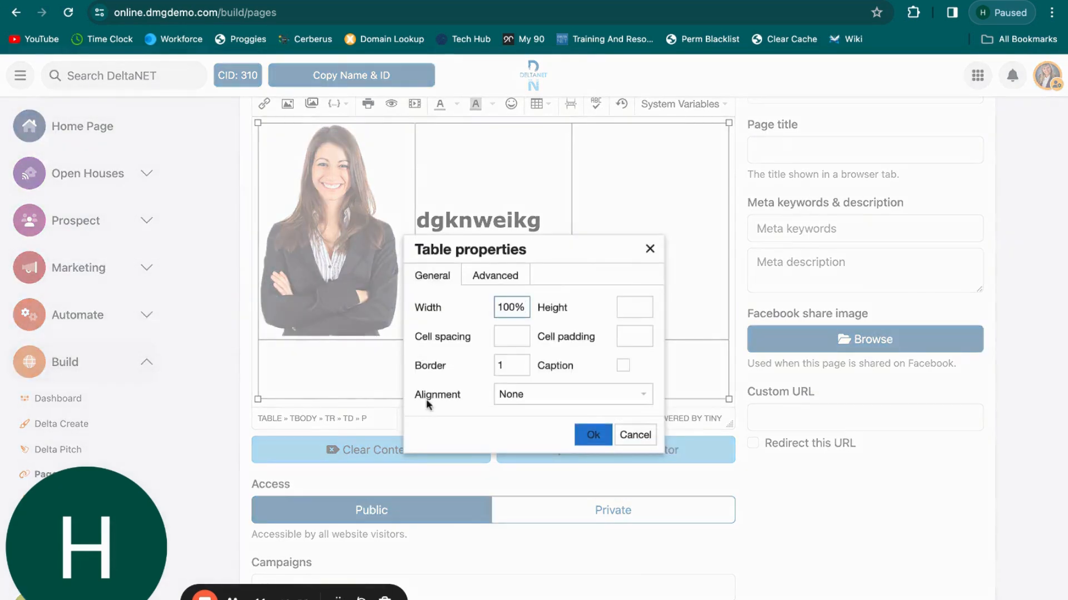
{"action": "left_click", "coordinate": [507, 365]}
{"action": "type", "text": "0"}
{"action": "left_click", "coordinate": [593, 435]}
{"action": "scroll", "coordinate": [554, 353], "scroll_direction": "up", "scroll_amount": 1}
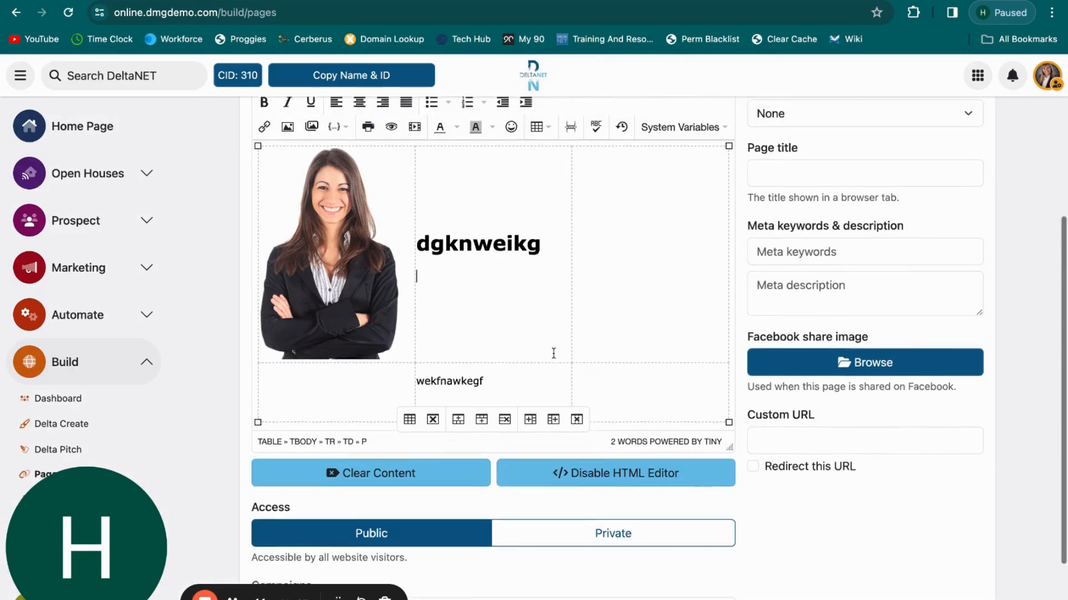
{"action": "scroll", "coordinate": [553, 354], "scroll_direction": "up", "scroll_amount": 5}
{"action": "scroll", "coordinate": [554, 353], "scroll_direction": "down", "scroll_amount": 5}
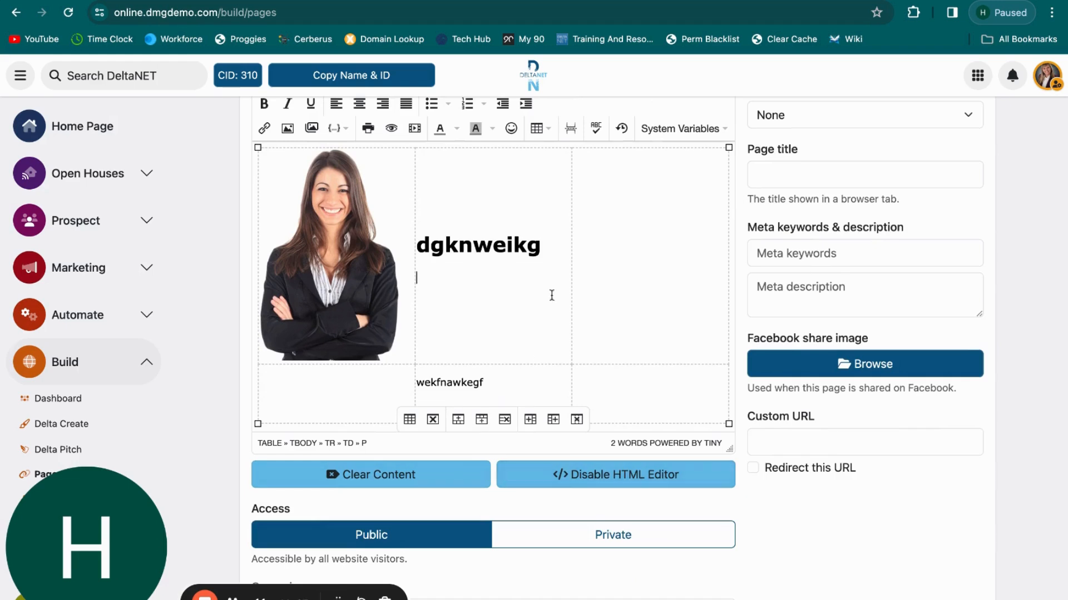
{"action": "scroll", "coordinate": [551, 294], "scroll_direction": "up", "scroll_amount": 3}
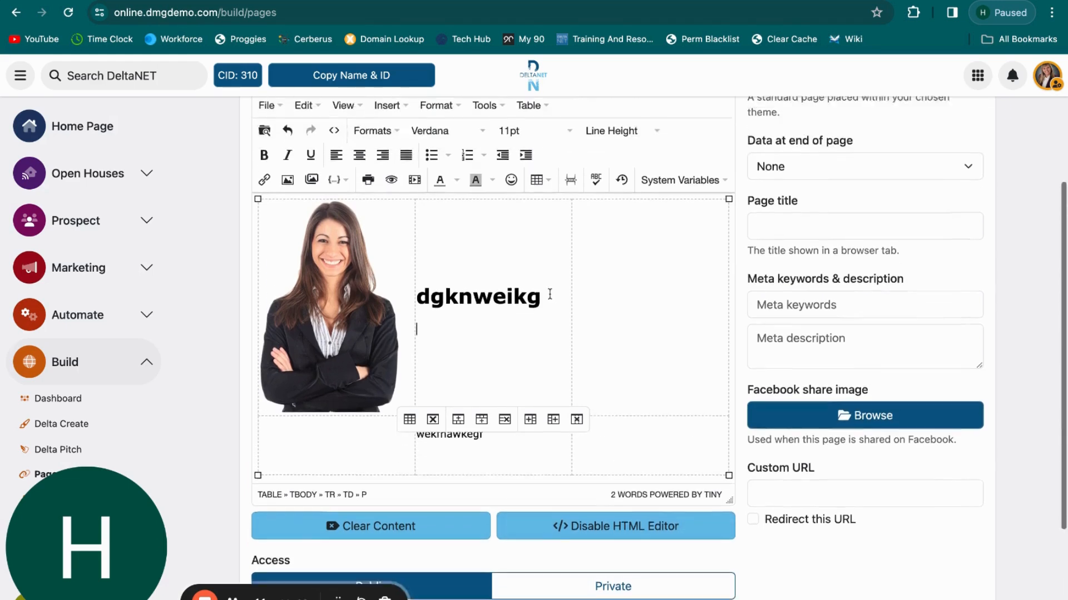
{"action": "left_click", "coordinate": [629, 374]}
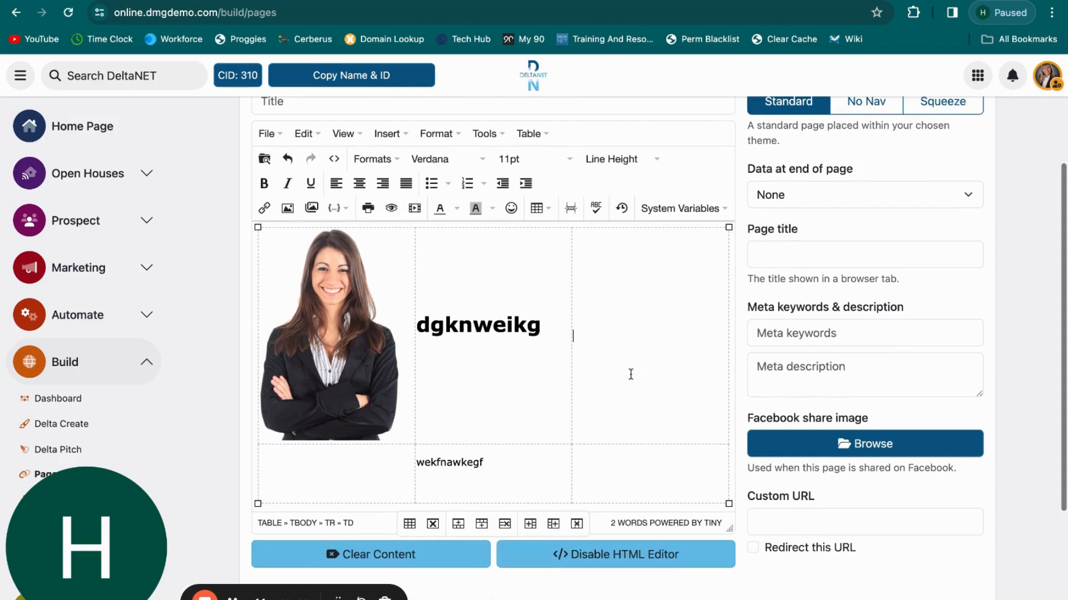
Add blank lines below the table and insert the Agent Full Name system variable there
{"action": "scroll", "coordinate": [643, 388], "scroll_direction": "down", "scroll_amount": 3}
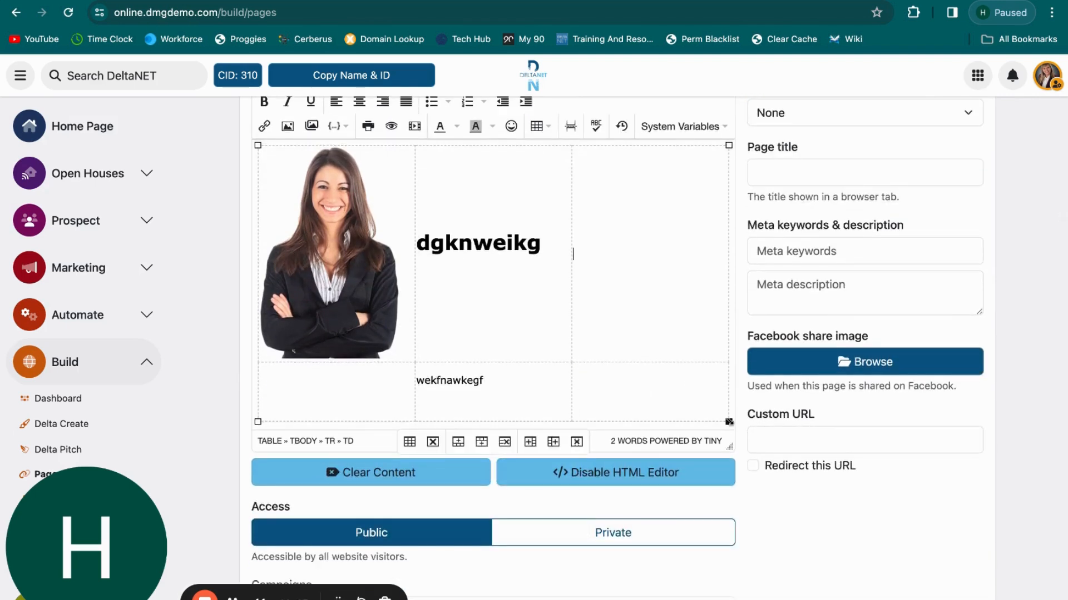
{"action": "left_click", "coordinate": [732, 415]}
{"action": "key", "text": "Return"}
{"action": "key", "text": "Return"}
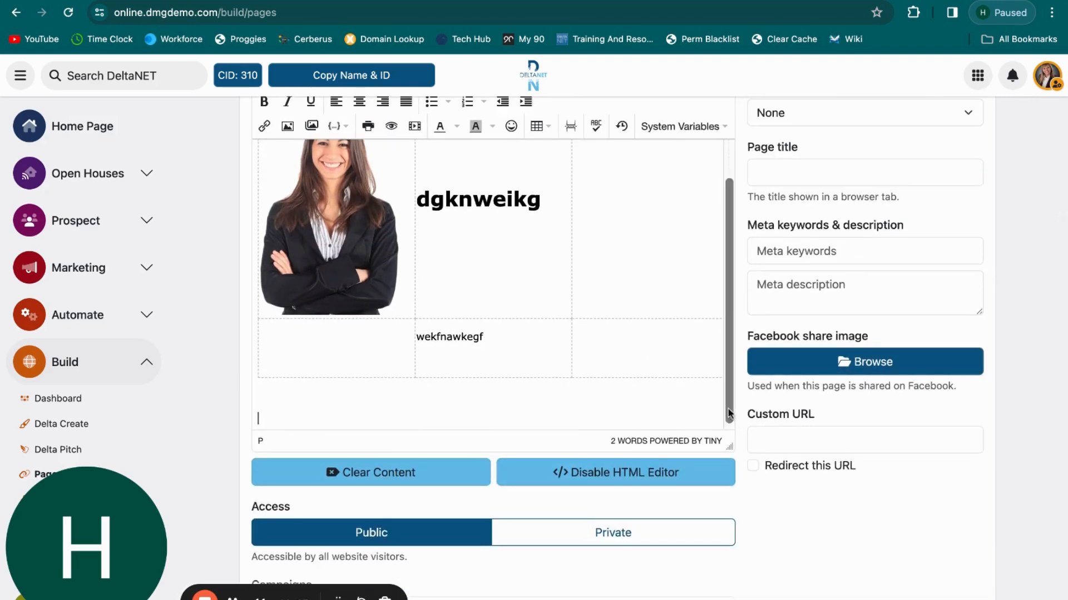
{"action": "left_click", "coordinate": [726, 123]}
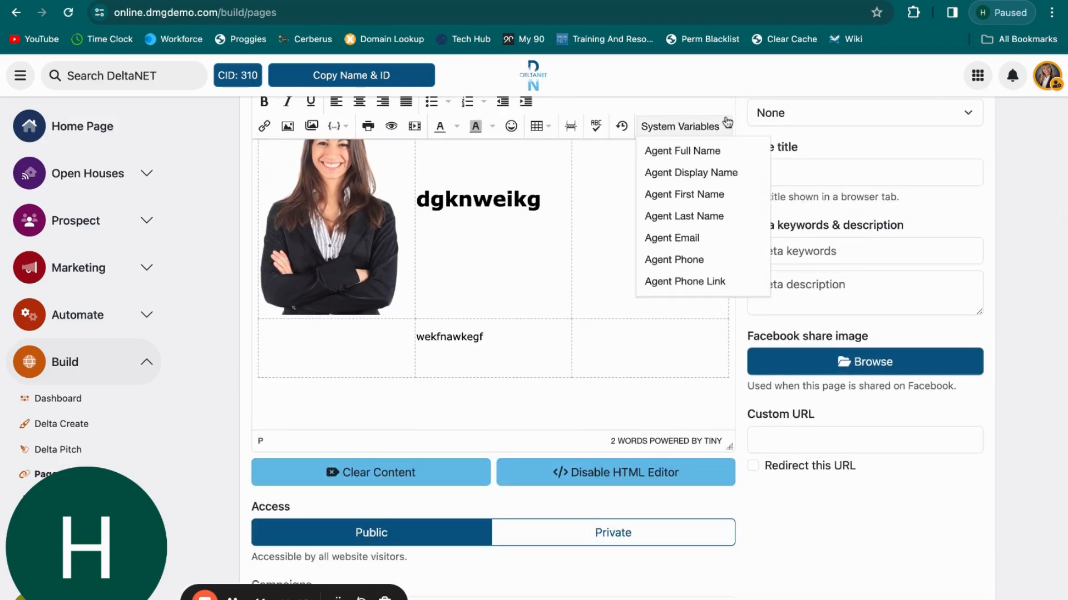
{"action": "left_click", "coordinate": [686, 161]}
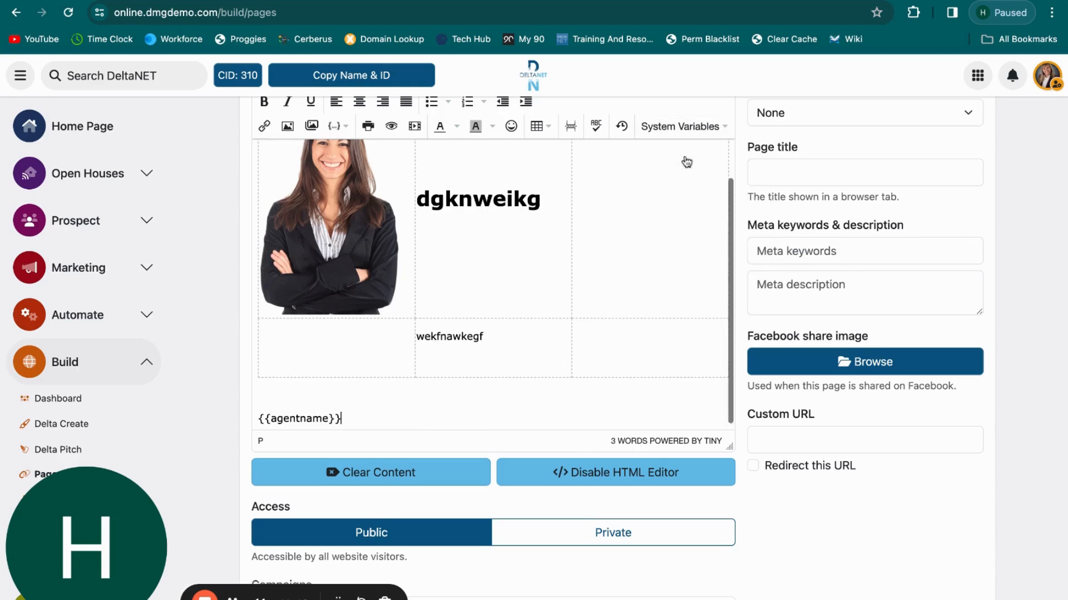
Insert the Agent Email and Agent Phone system variables after the agent name variable and start a new line
{"action": "left_click", "coordinate": [707, 128]}
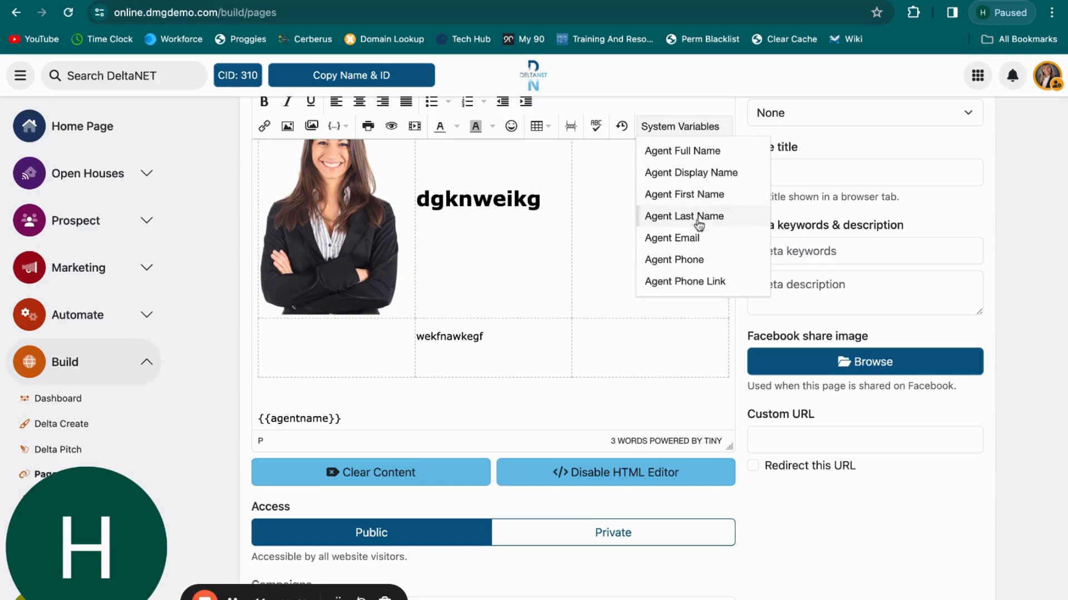
{"action": "left_click", "coordinate": [696, 243]}
{"action": "left_click", "coordinate": [715, 128]}
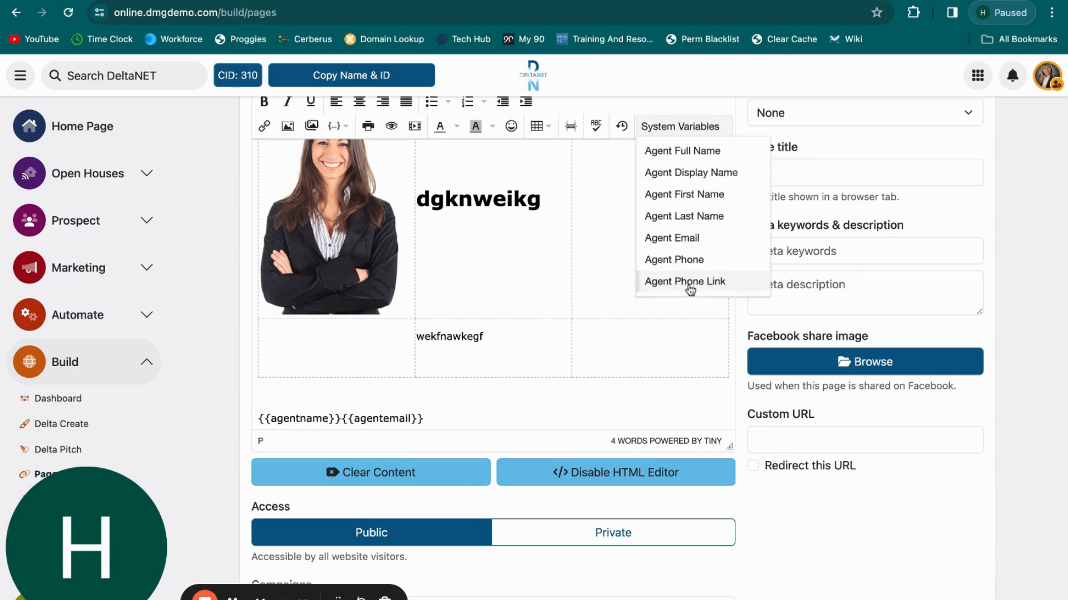
{"action": "left_click", "coordinate": [690, 264]}
{"action": "scroll", "coordinate": [551, 427], "scroll_direction": "up", "scroll_amount": 1}
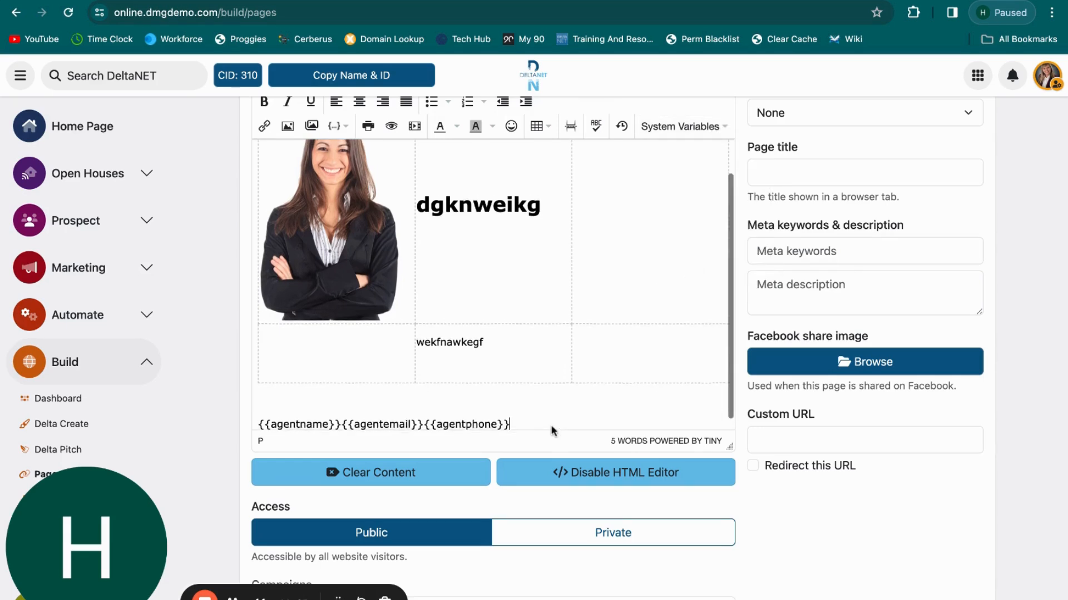
{"action": "key", "text": "Return"}
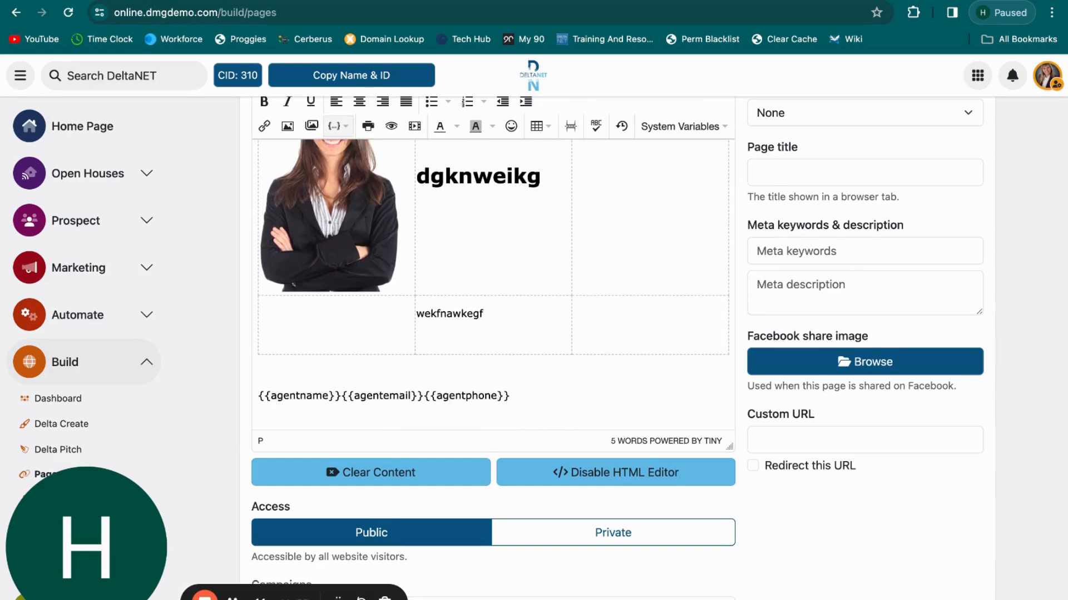
{"action": "left_click", "coordinate": [334, 127]}
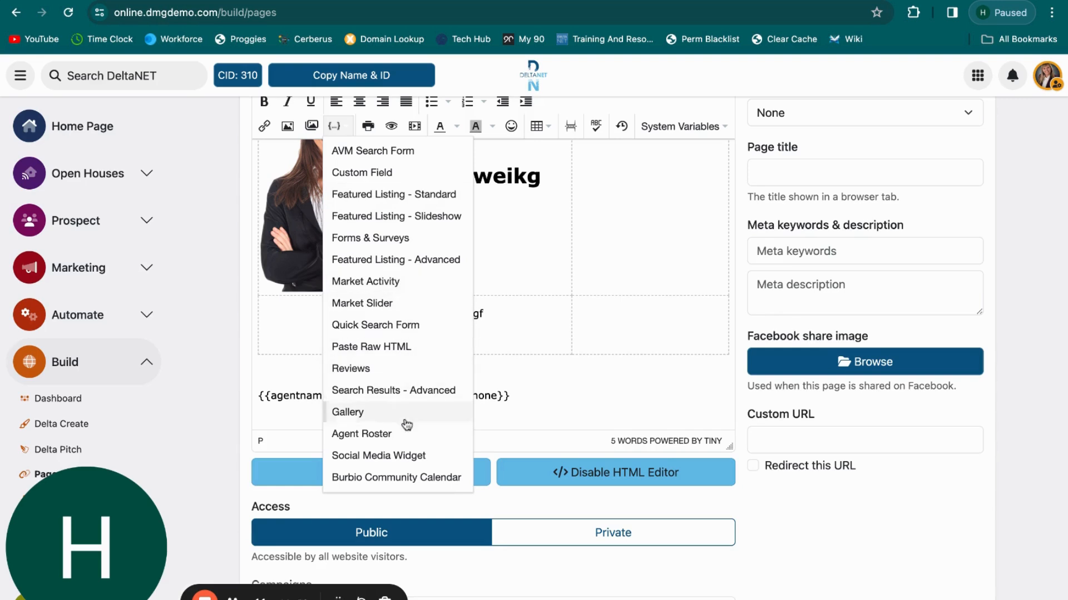
{"action": "left_click", "coordinate": [543, 393]}
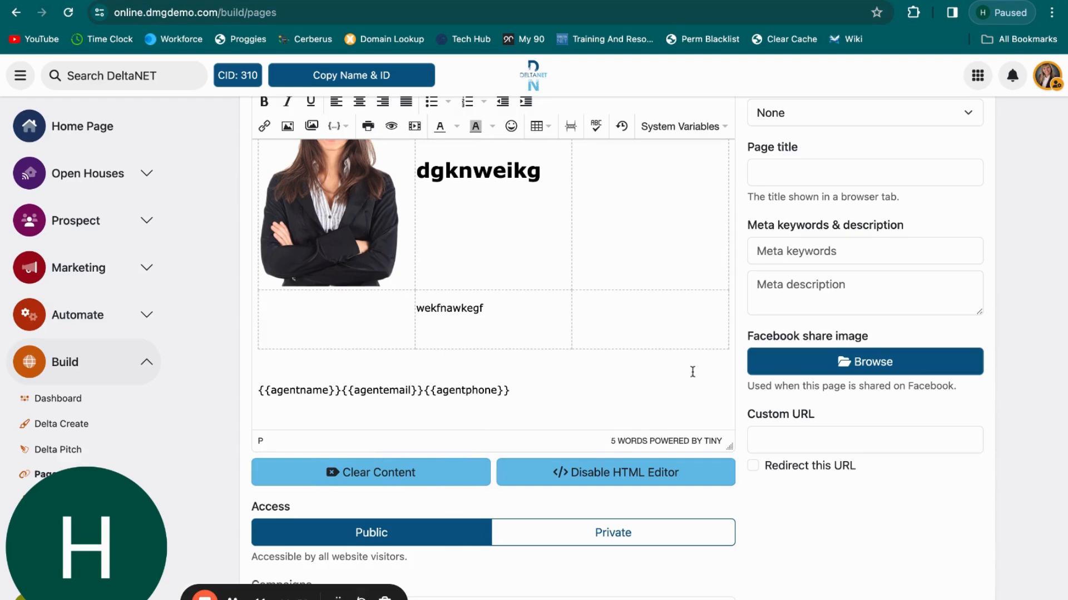
Set the page's custom URL to /mynewpage
{"action": "scroll", "coordinate": [782, 459], "scroll_direction": "down", "scroll_amount": 3}
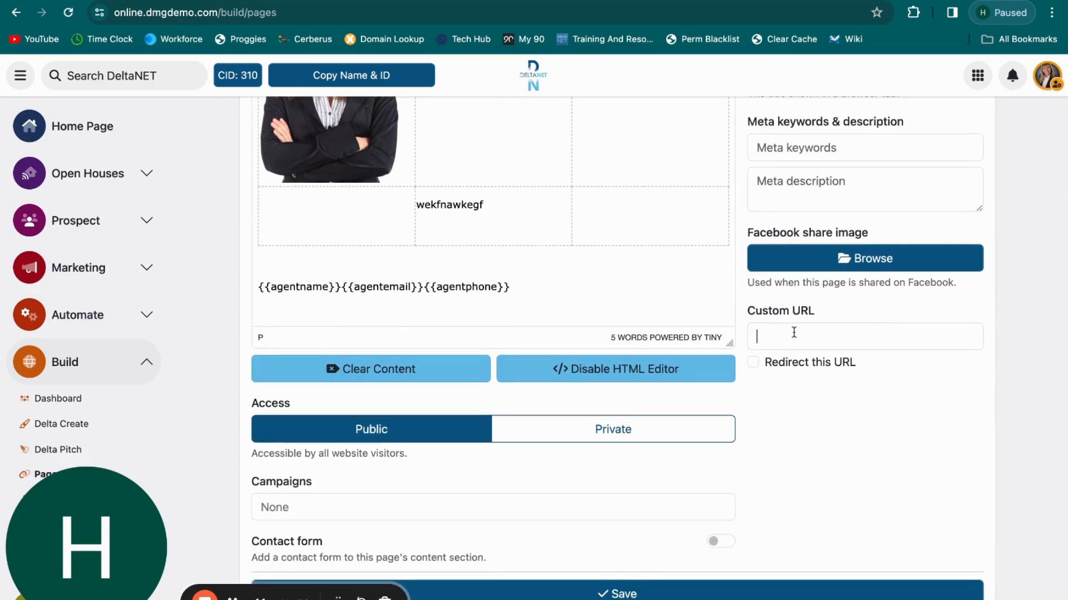
{"action": "left_click", "coordinate": [794, 332]}
{"action": "type", "text": "/"}
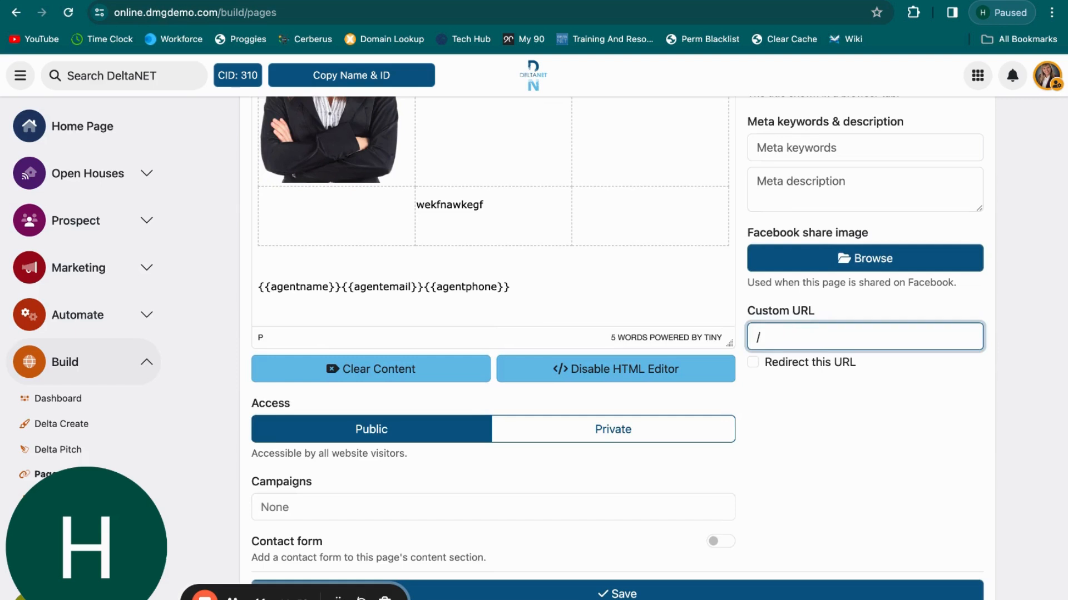
{"action": "type", "text": "mynewpage"}
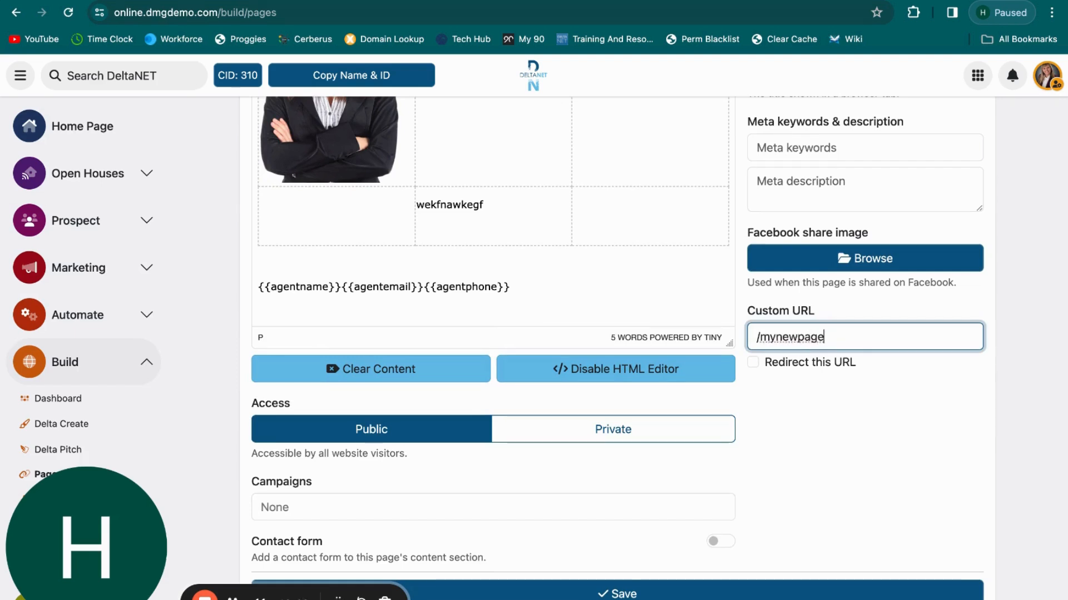
{"action": "left_click", "coordinate": [478, 507]}
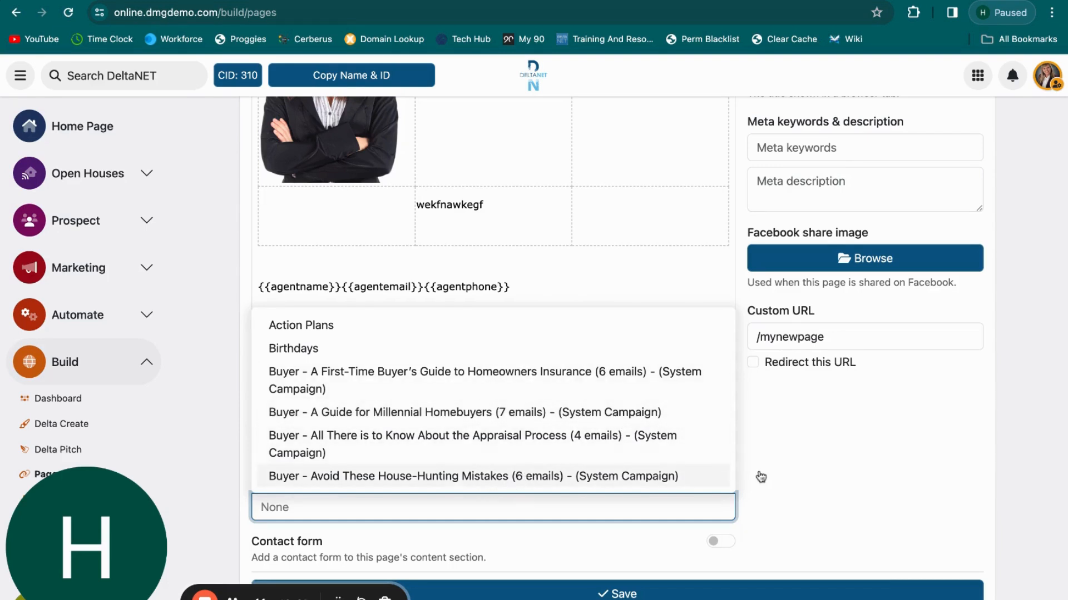
{"action": "left_click", "coordinate": [789, 470]}
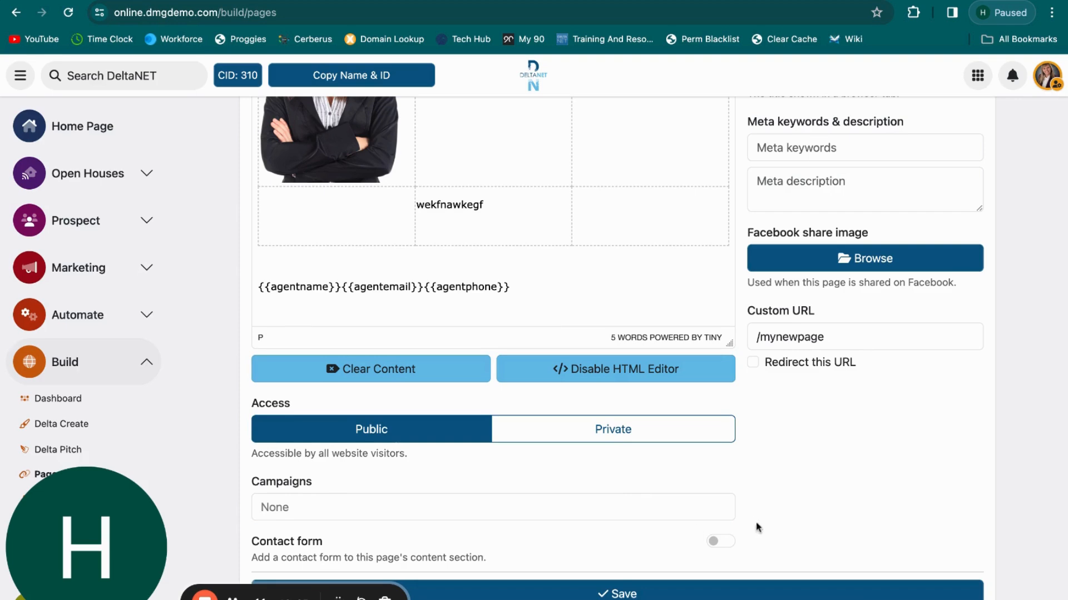
Turn on the page's contact form with the General type and save the page
{"action": "left_click", "coordinate": [724, 542]}
{"action": "scroll", "coordinate": [636, 555], "scroll_direction": "down", "scroll_amount": 5}
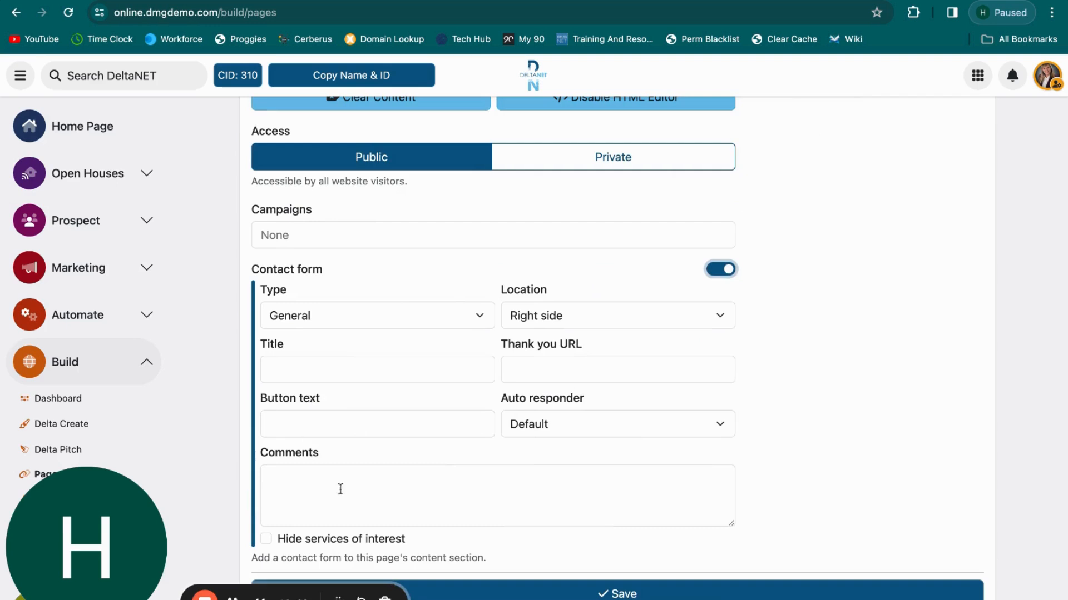
{"action": "left_click", "coordinate": [465, 318]}
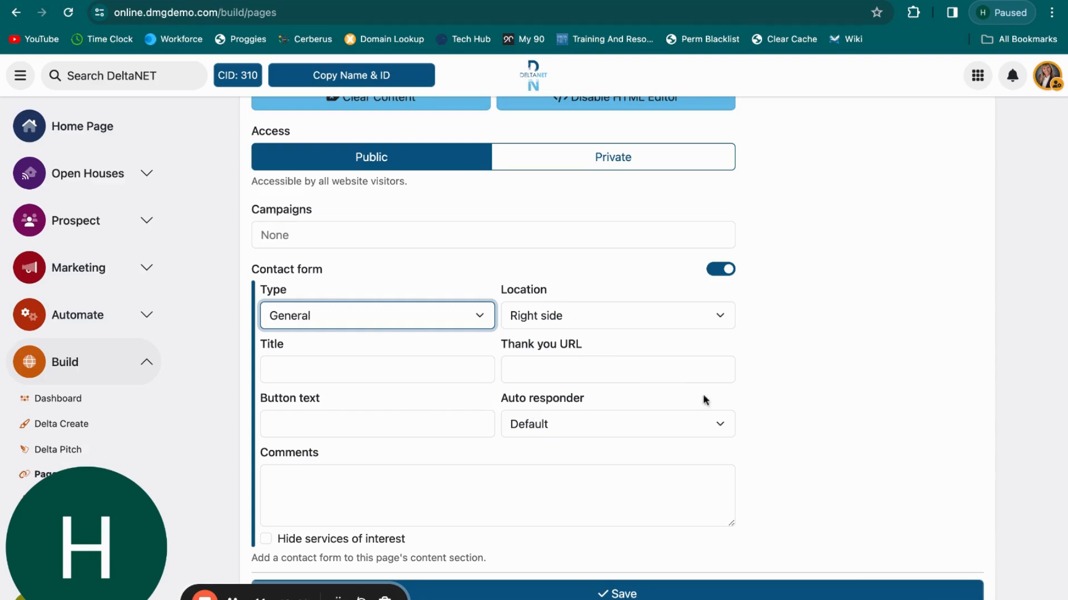
{"action": "left_click", "coordinate": [855, 586]}
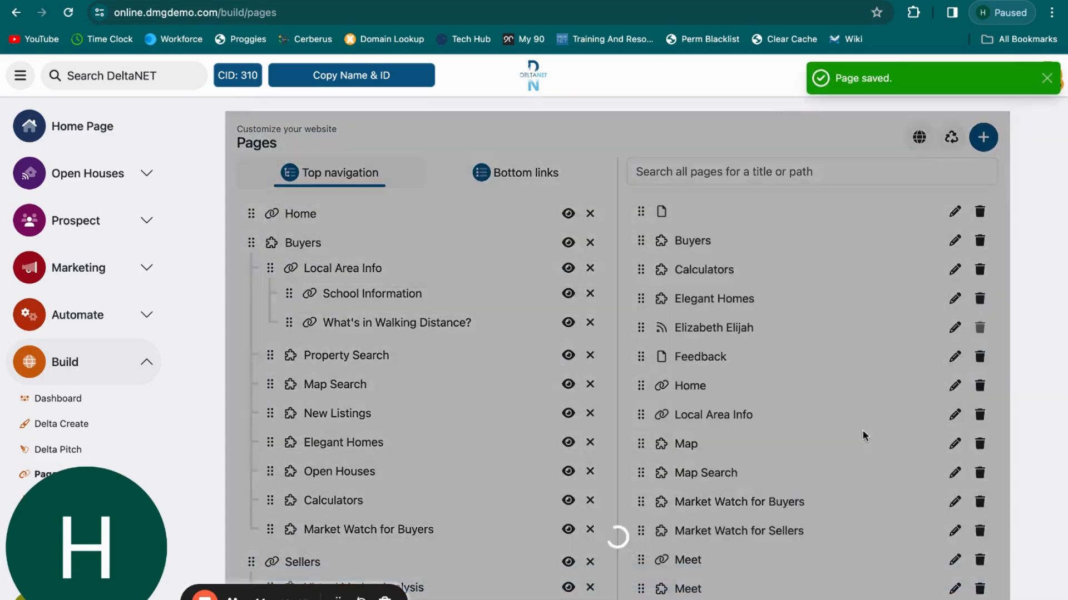
Reopen the untitled custom page from the pages list for editing and open its live page URL
{"action": "scroll", "coordinate": [869, 367], "scroll_direction": "down", "scroll_amount": 1}
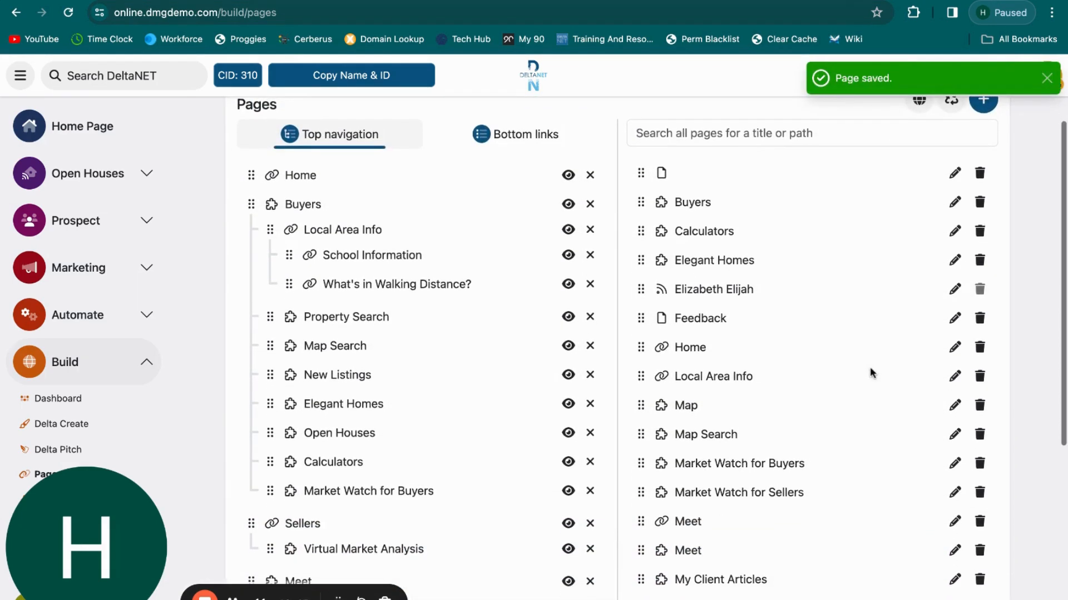
{"action": "scroll", "coordinate": [869, 366], "scroll_direction": "up", "scroll_amount": 1}
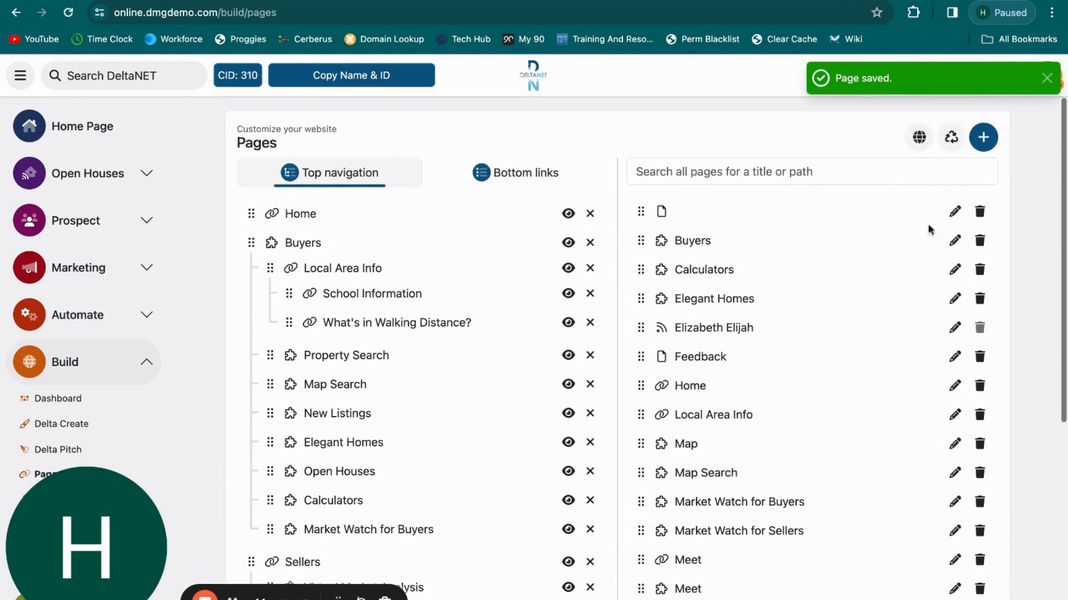
{"action": "left_click", "coordinate": [954, 212]}
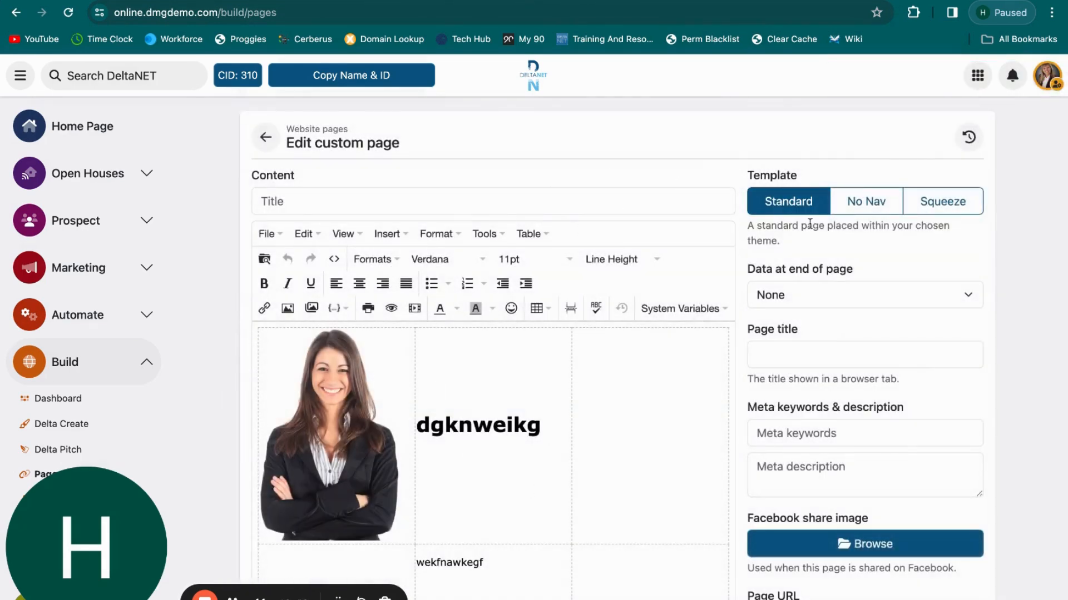
{"action": "scroll", "coordinate": [899, 425], "scroll_direction": "down", "scroll_amount": 8}
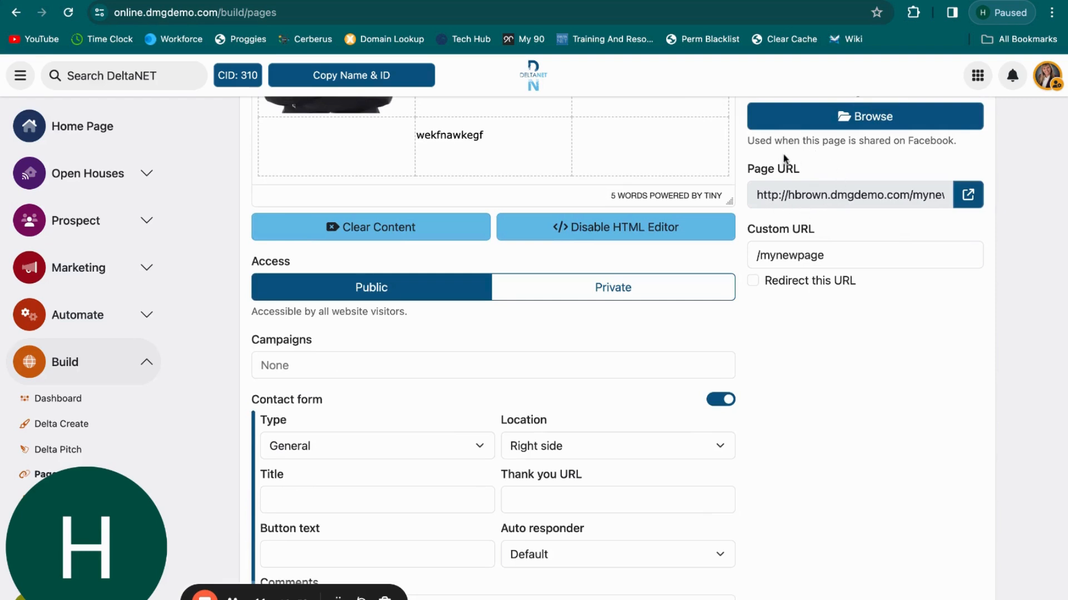
{"action": "left_click", "coordinate": [968, 196]}
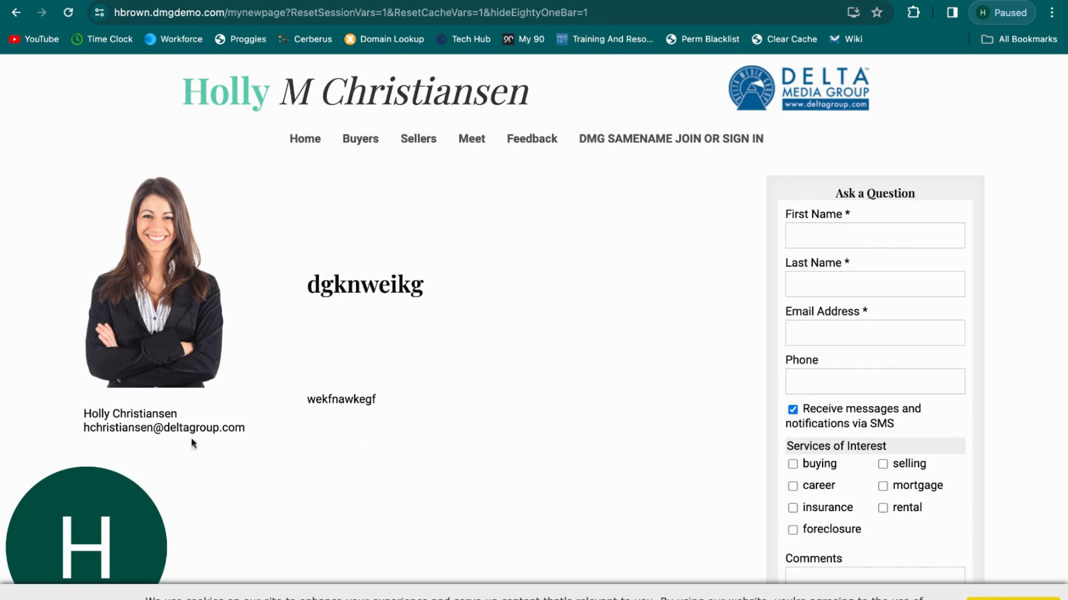
Review the published page's content and contact form, and return to the website Pages list
{"action": "scroll", "coordinate": [303, 470], "scroll_direction": "down", "scroll_amount": 2}
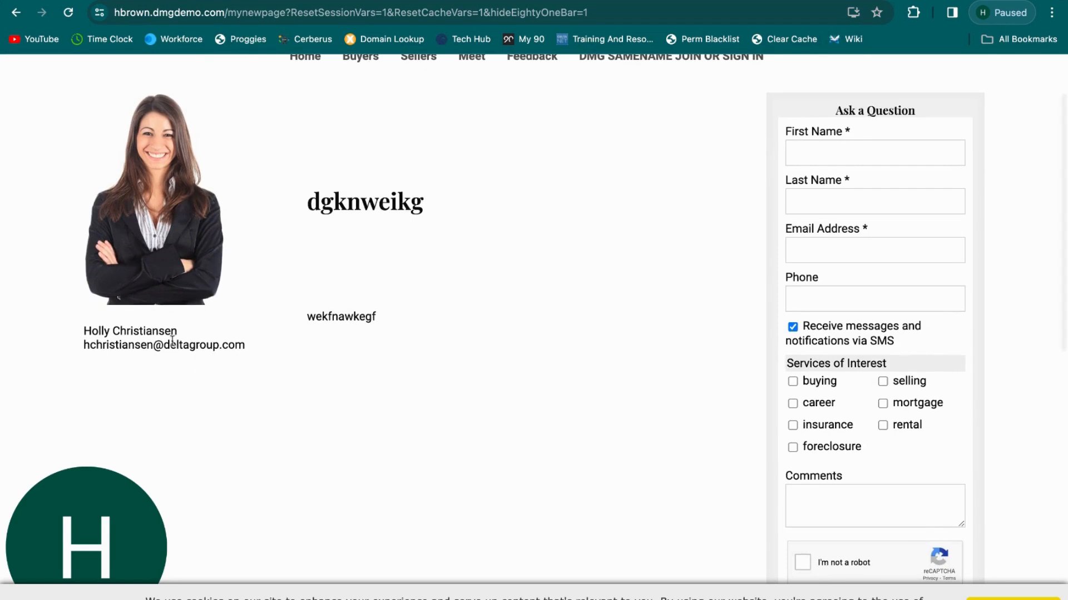
{"action": "scroll", "coordinate": [155, 333], "scroll_direction": "down", "scroll_amount": 4}
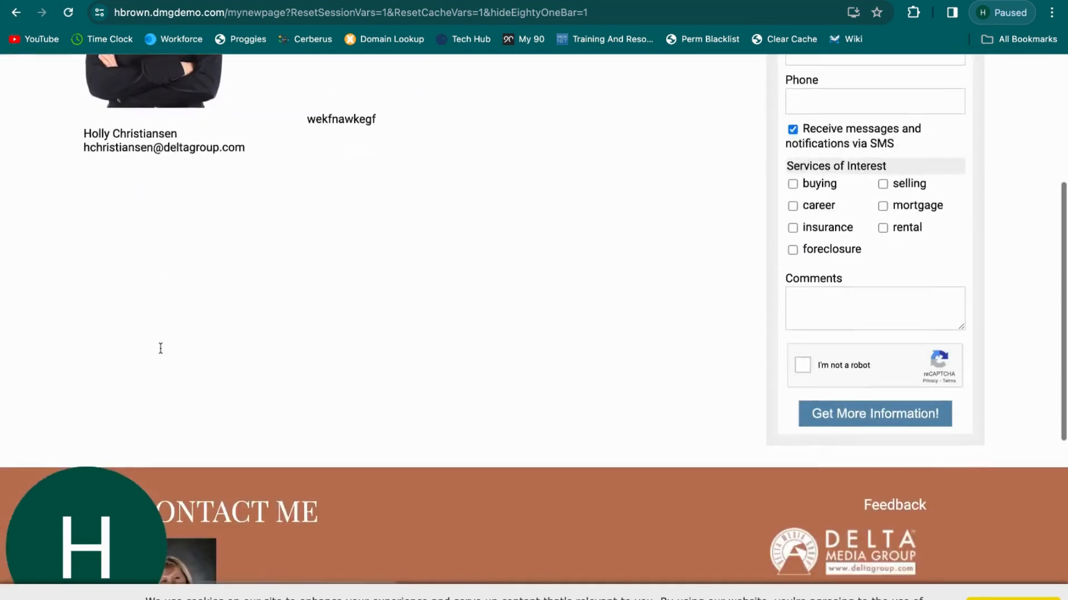
{"action": "scroll", "coordinate": [160, 348], "scroll_direction": "up", "scroll_amount": 5}
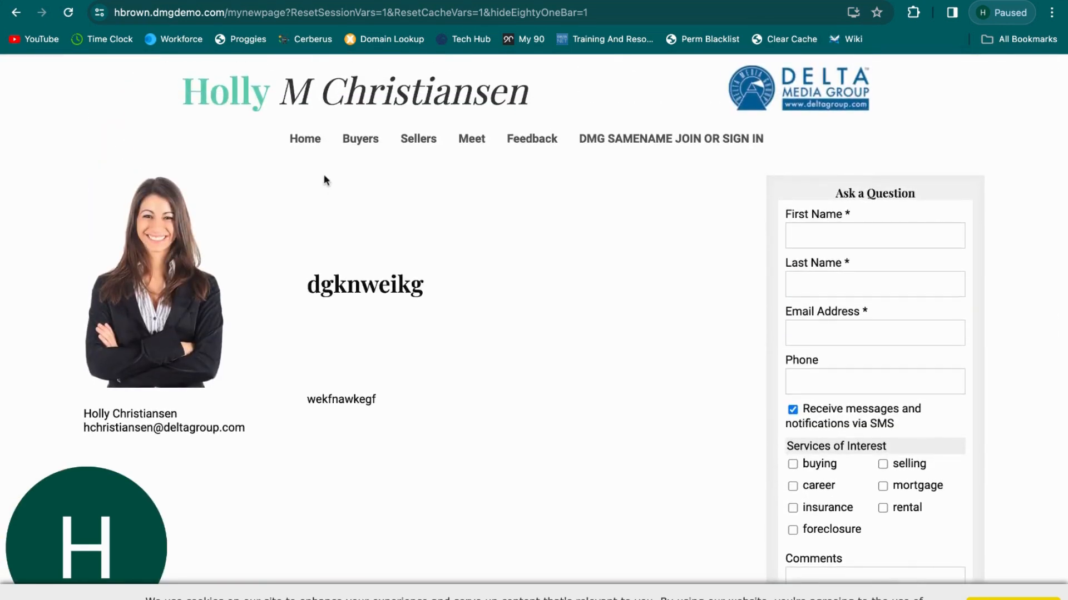
{"action": "key", "text": "ctrl+Tab"}
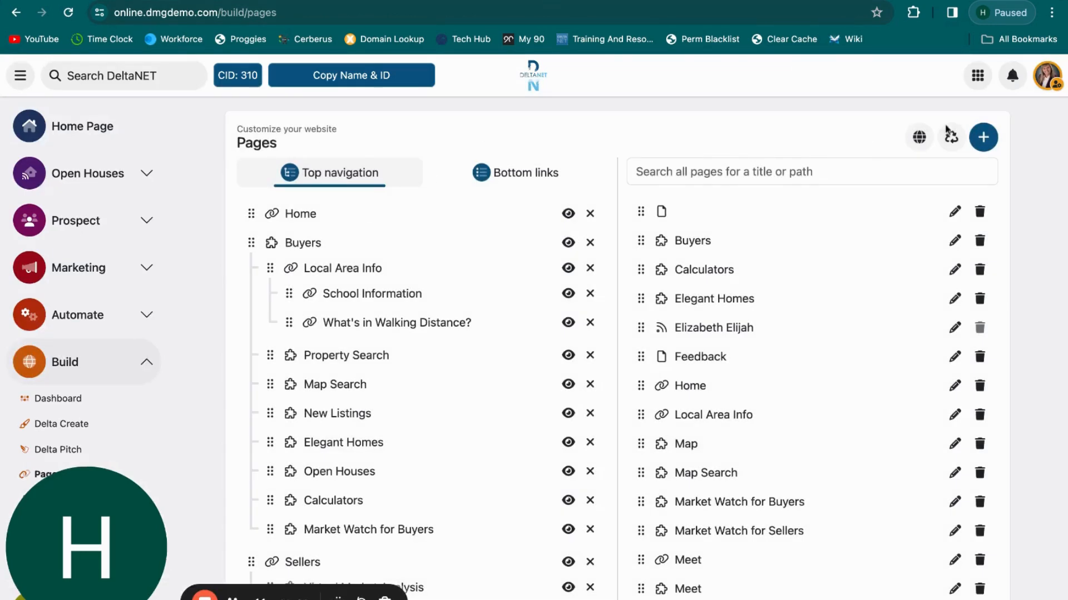
Examine the system pages offered for adding a pre-defined page and cancel the selection
{"action": "left_click", "coordinate": [983, 137]}
{"action": "left_click", "coordinate": [945, 197]}
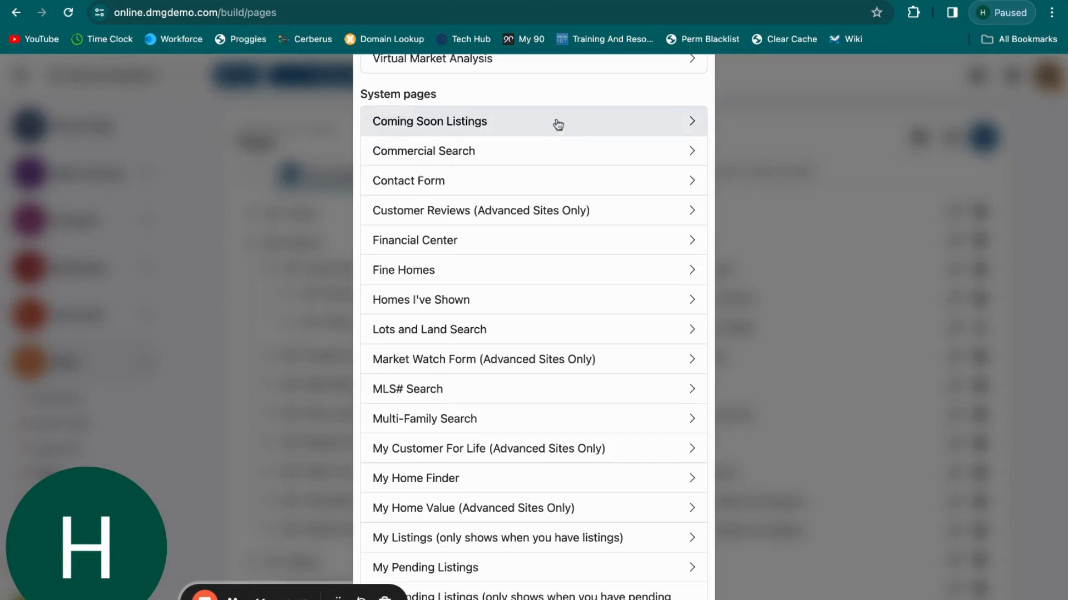
{"action": "scroll", "coordinate": [509, 354], "scroll_direction": "down", "scroll_amount": 1}
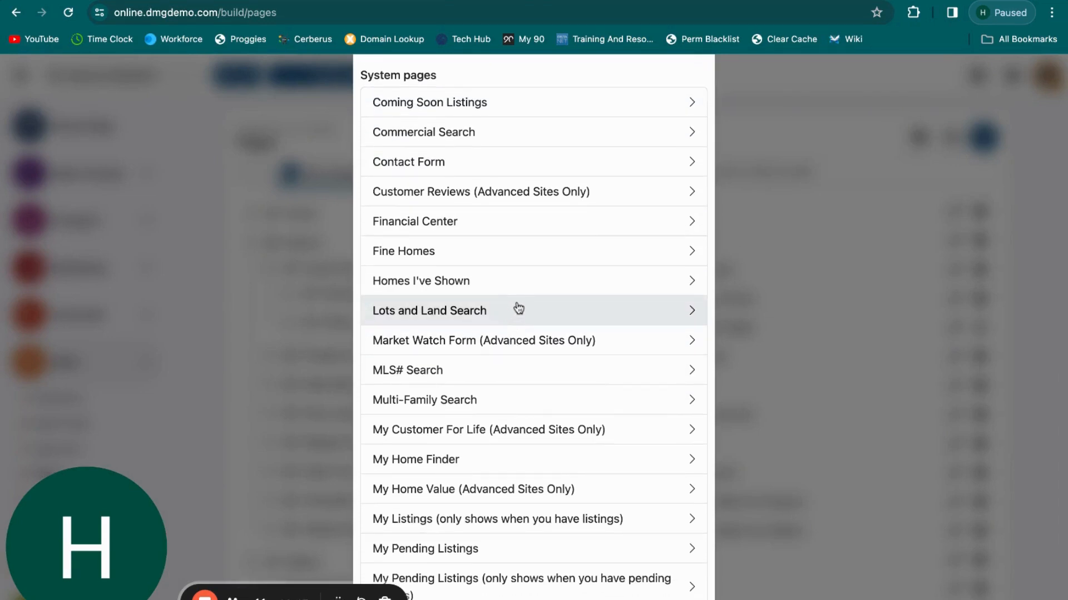
{"action": "scroll", "coordinate": [519, 309], "scroll_direction": "down", "scroll_amount": 3}
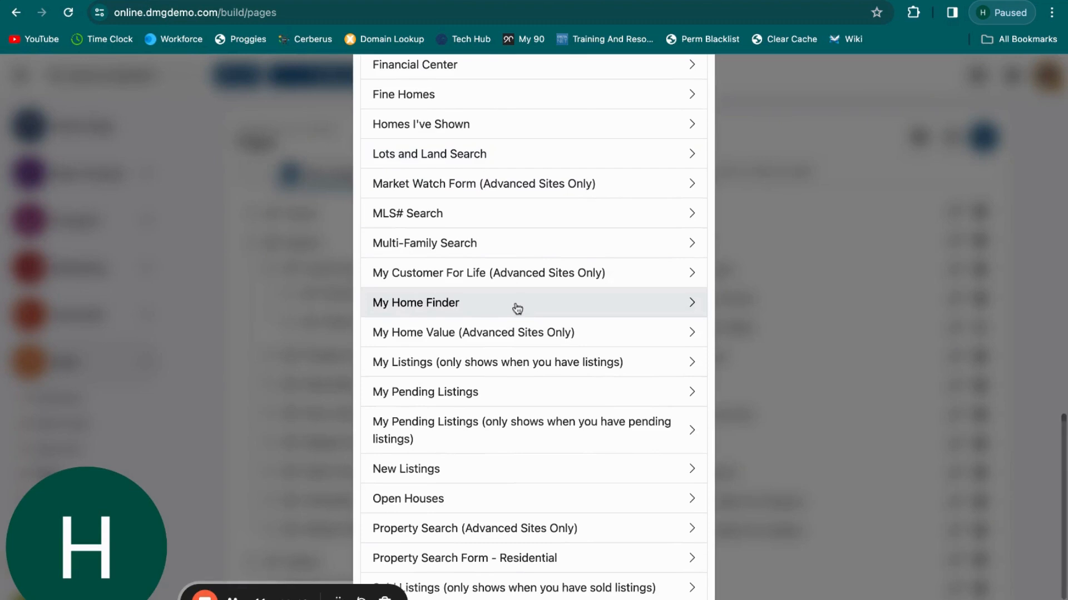
{"action": "scroll", "coordinate": [505, 350], "scroll_direction": "down", "scroll_amount": 2}
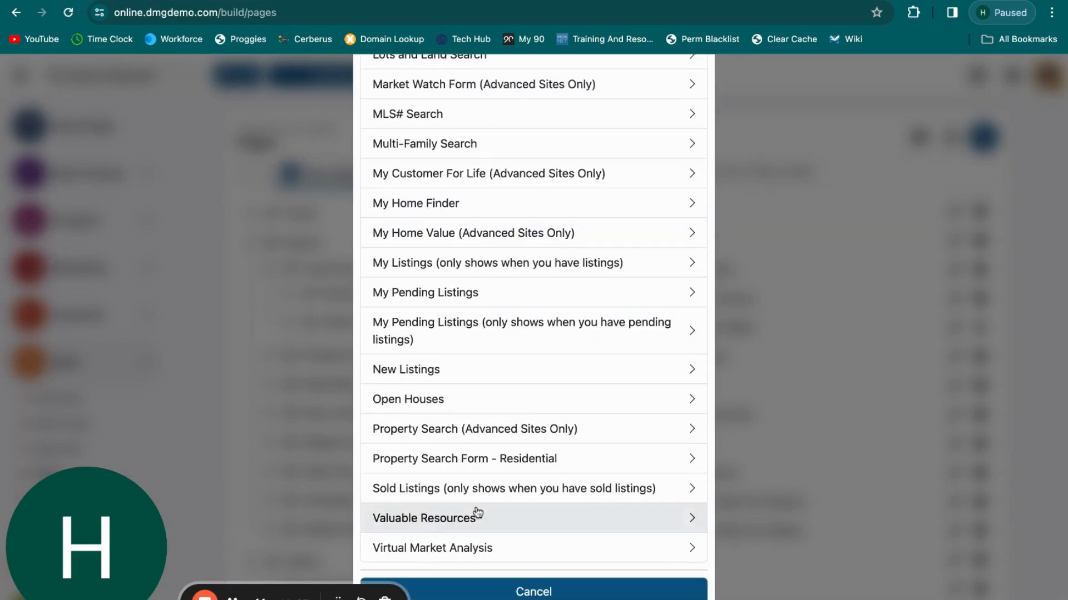
{"action": "left_click", "coordinate": [546, 589]}
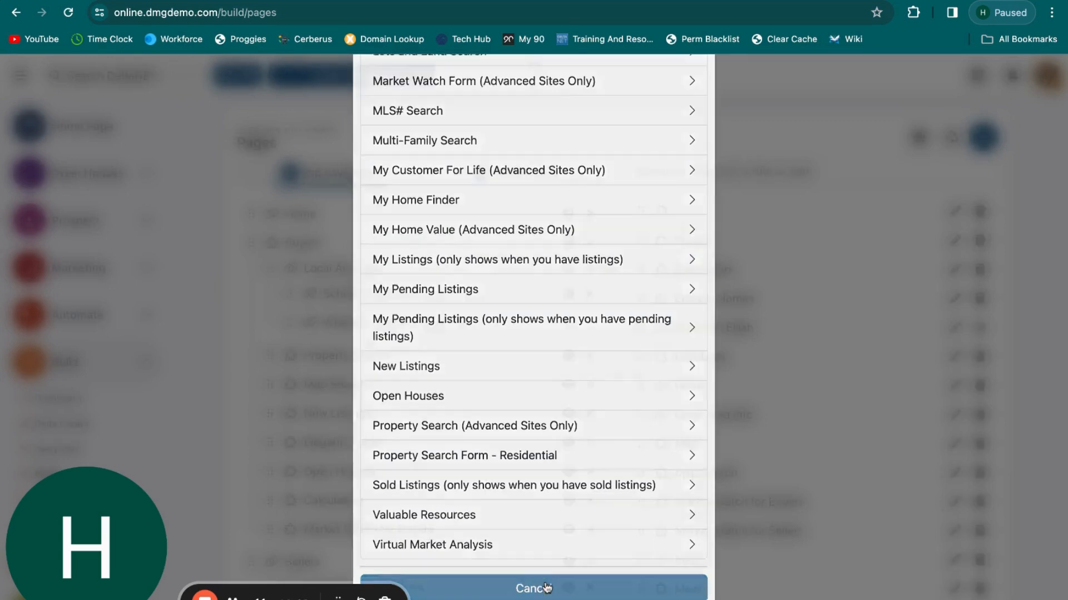
Examine the settings for a new external link and close the form without saving
{"action": "left_click", "coordinate": [991, 143]}
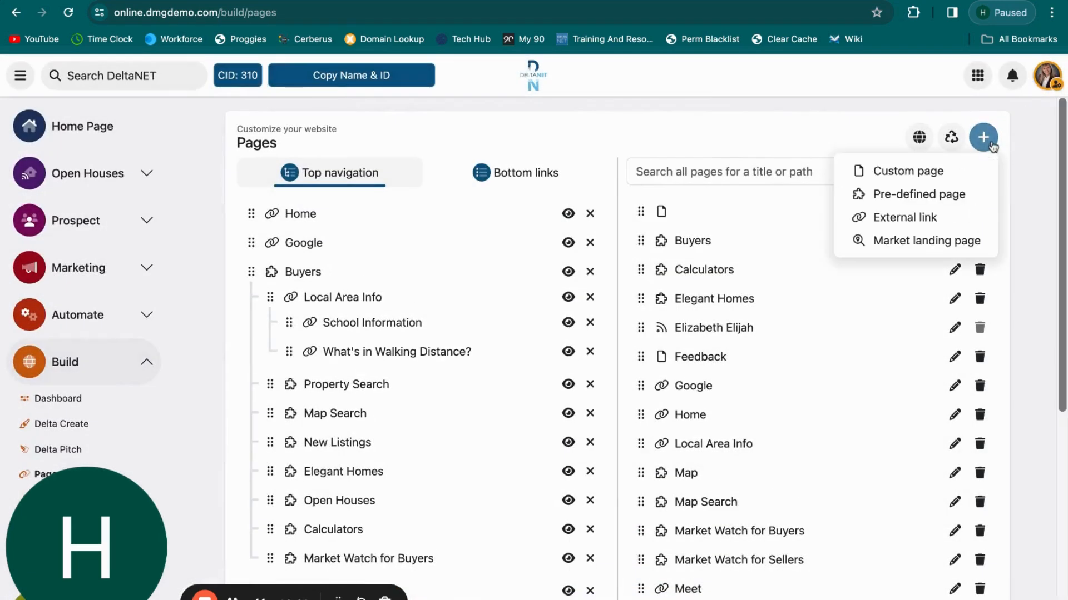
{"action": "left_click", "coordinate": [921, 221]}
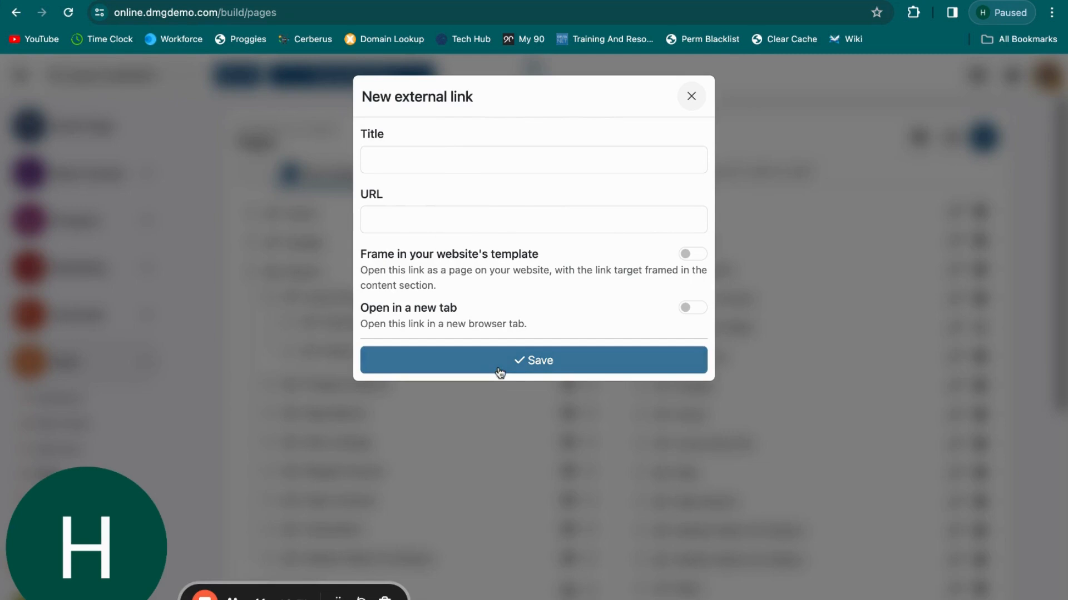
{"action": "left_click", "coordinate": [691, 96]}
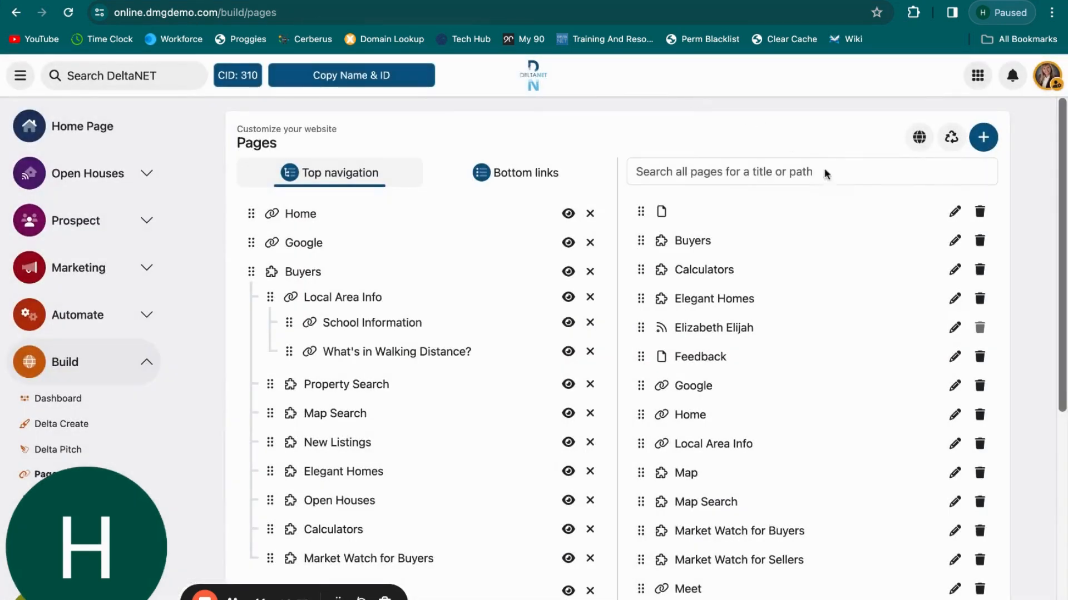
Start a new market landing page and set its market name to the city Canton, OH
{"action": "left_click", "coordinate": [983, 137]}
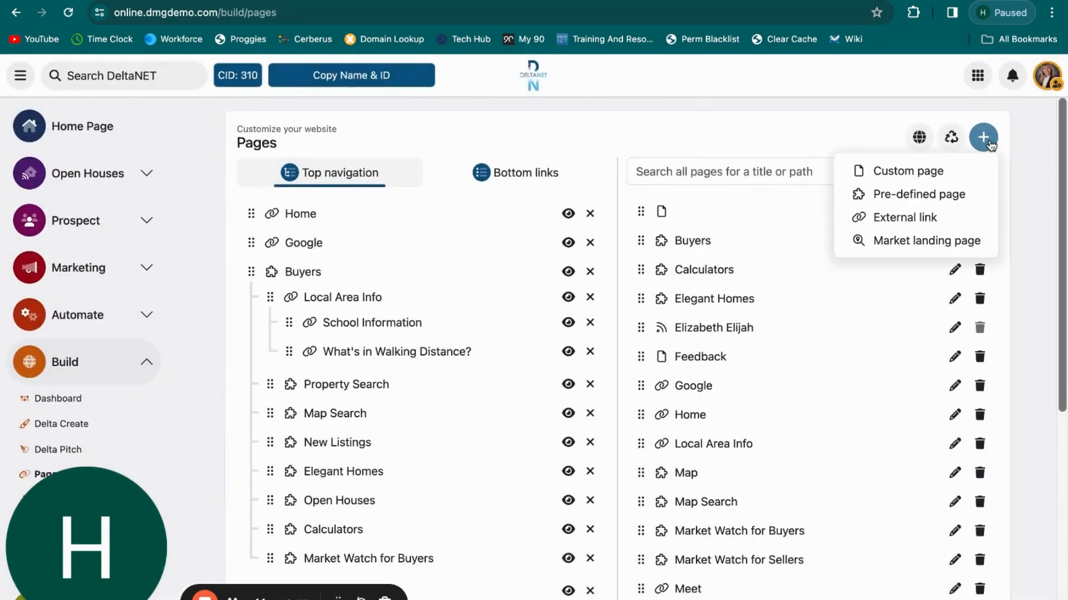
{"action": "left_click", "coordinate": [929, 246]}
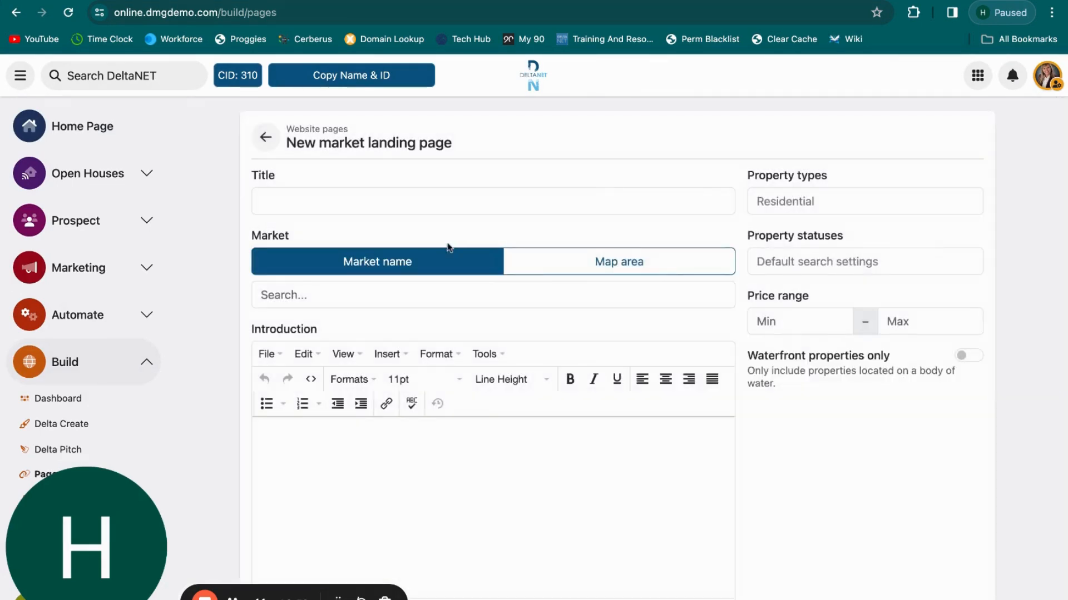
{"action": "left_click", "coordinate": [447, 199]}
{"action": "left_click", "coordinate": [578, 298]}
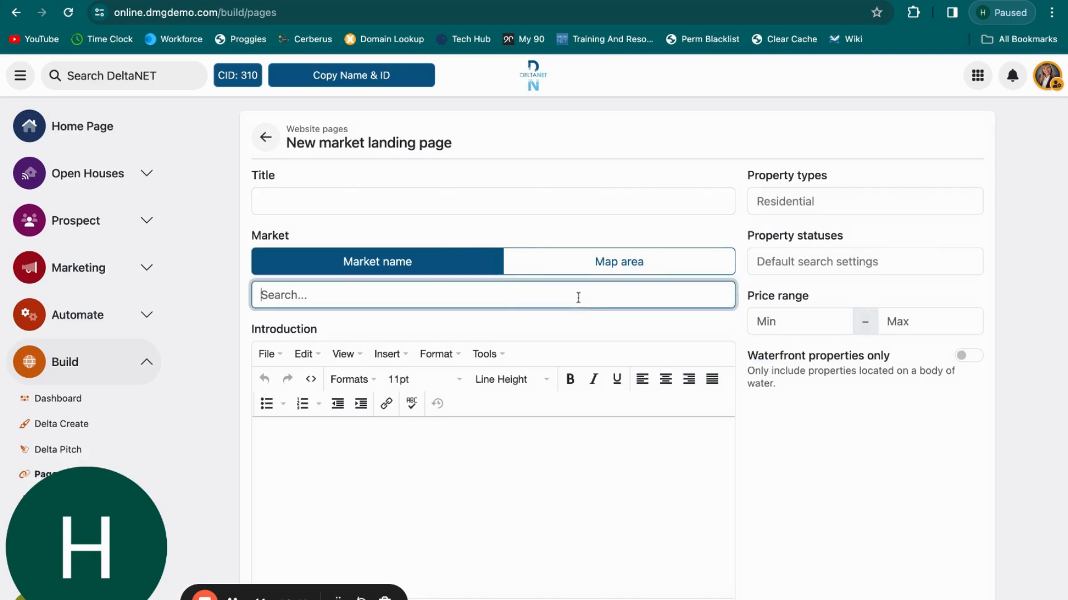
{"action": "type", "text": "canton"}
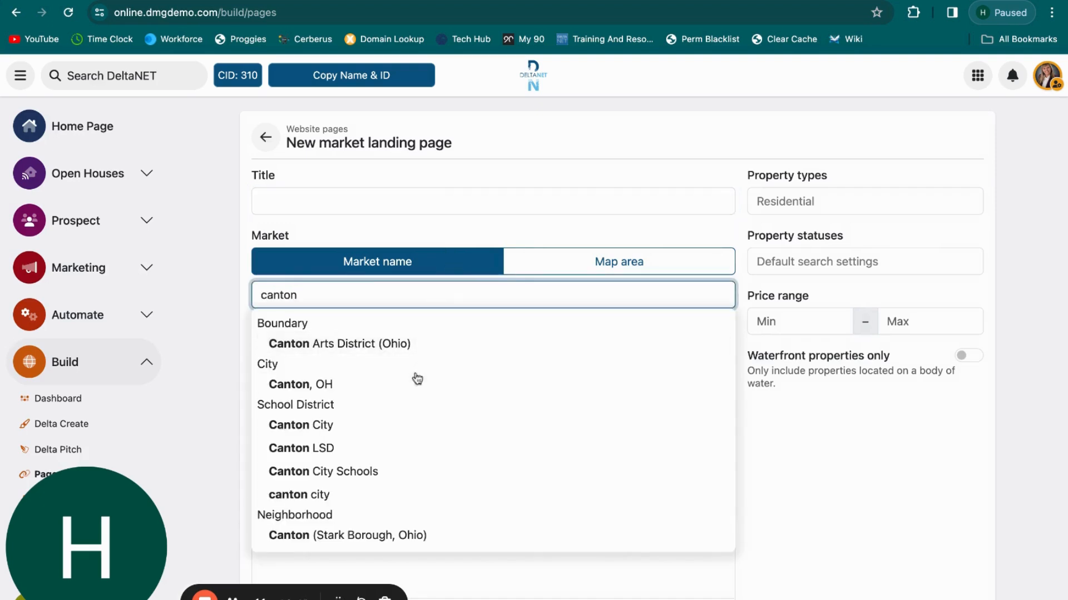
{"action": "left_click", "coordinate": [412, 388]}
{"action": "scroll", "coordinate": [489, 409], "scroll_direction": "down", "scroll_amount": 1}
{"action": "left_click", "coordinate": [503, 410]}
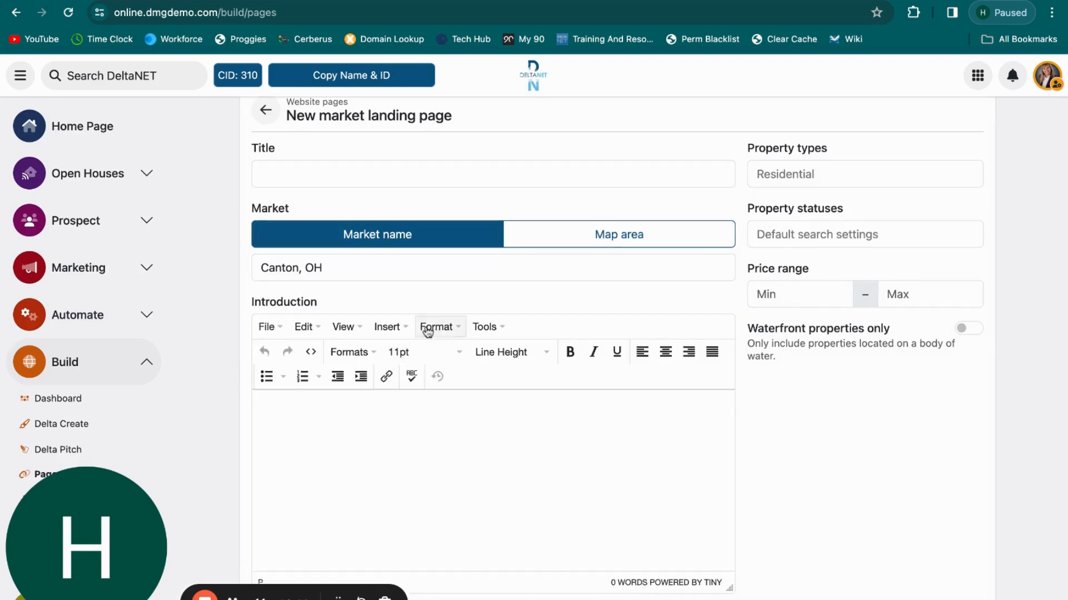
Examine the new market landing page's text editors and its options for property types and property statuses
{"action": "scroll", "coordinate": [476, 393], "scroll_direction": "down", "scroll_amount": 5}
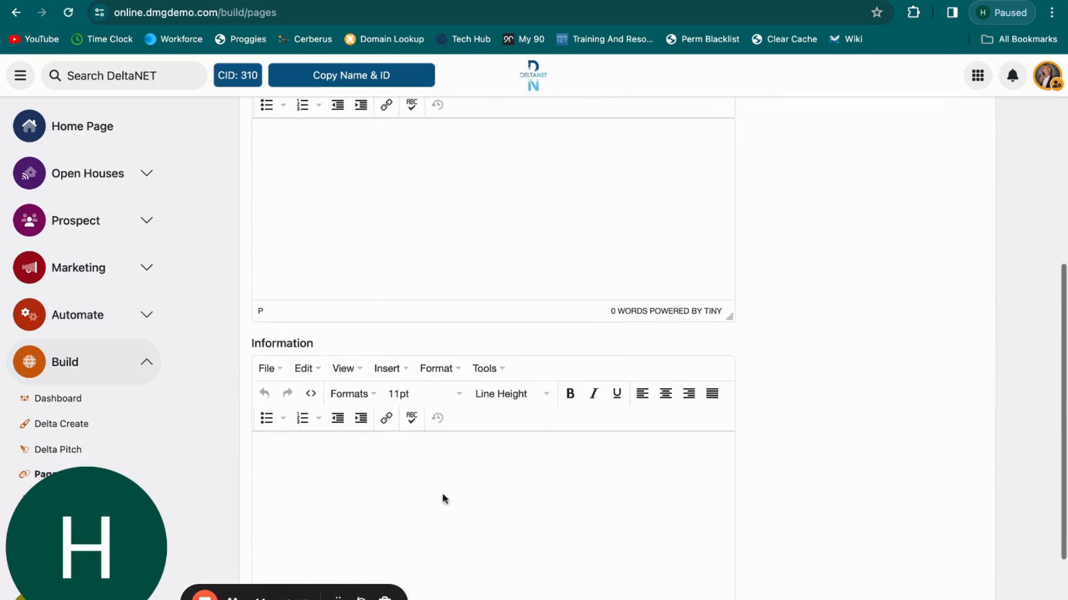
{"action": "scroll", "coordinate": [441, 498], "scroll_direction": "up", "scroll_amount": 5}
{"action": "scroll", "coordinate": [423, 393], "scroll_direction": "up", "scroll_amount": 1}
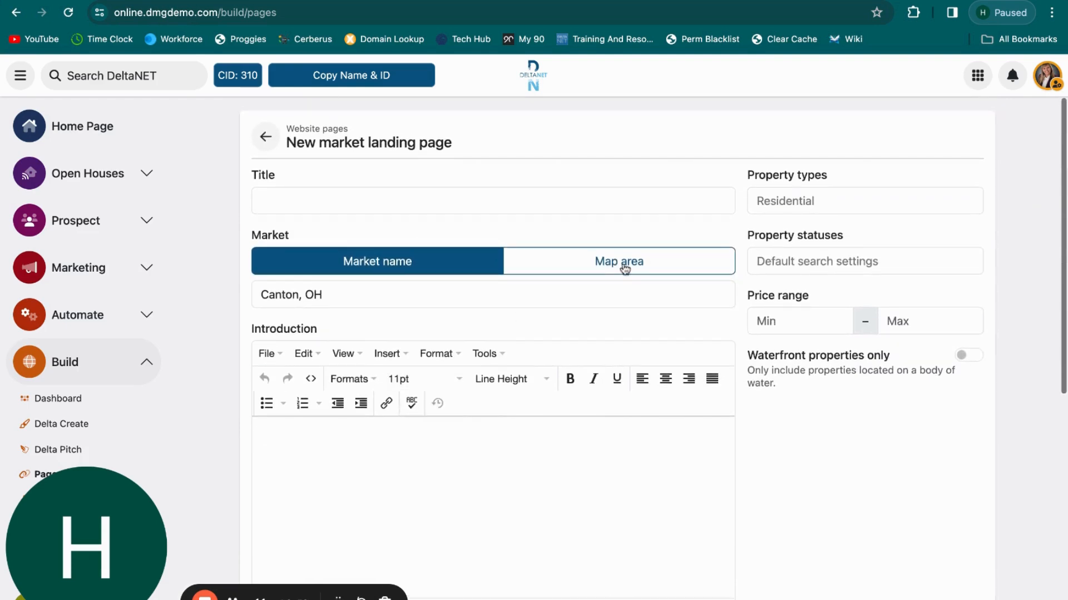
{"action": "left_click", "coordinate": [814, 201]}
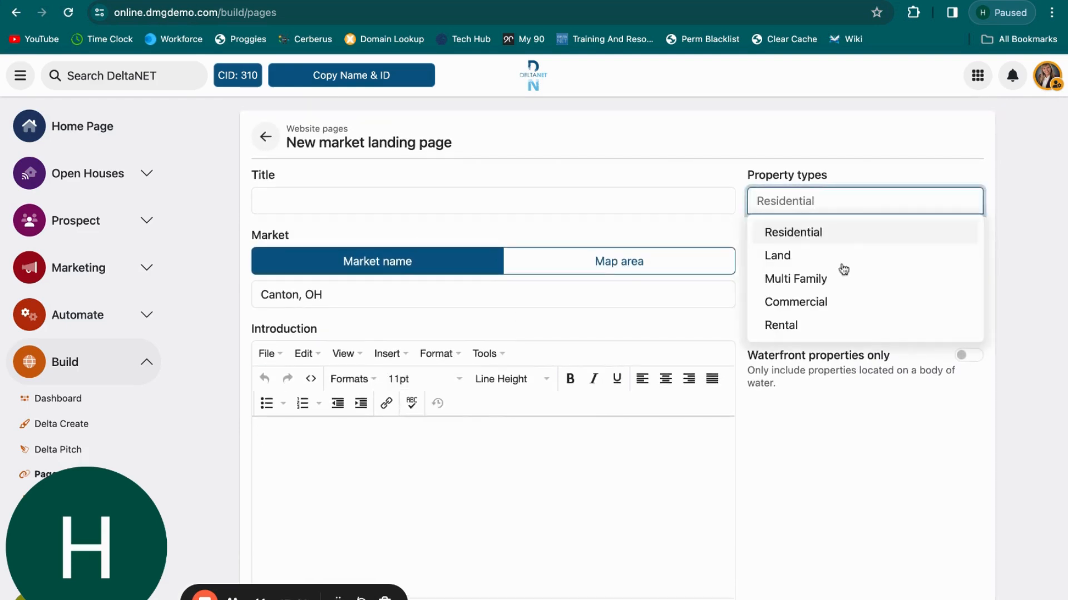
{"action": "left_click", "coordinate": [875, 394]}
{"action": "left_click", "coordinate": [872, 257]}
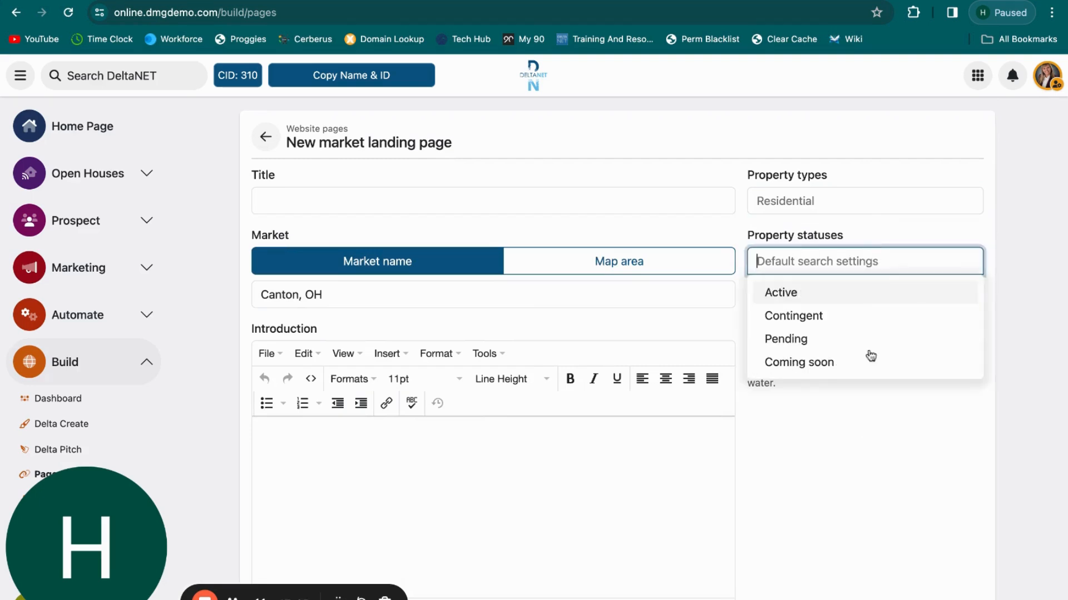
{"action": "left_click", "coordinate": [869, 449]}
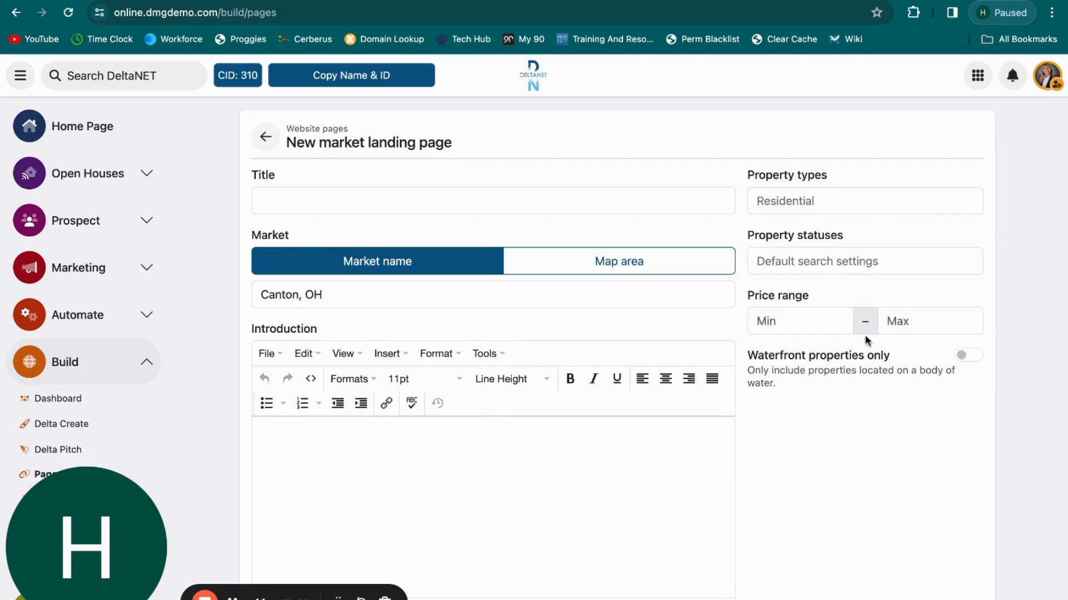
Review the rest of the market landing page form through Campaigns and return to the Pages list without saving
{"action": "scroll", "coordinate": [866, 442], "scroll_direction": "down", "scroll_amount": 7}
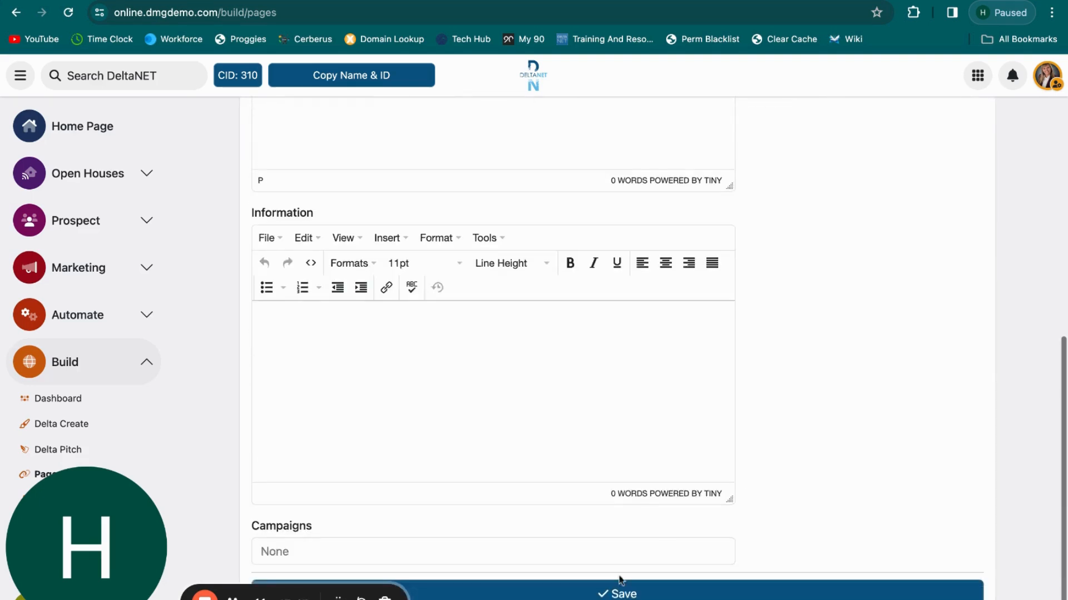
{"action": "scroll", "coordinate": [453, 281], "scroll_direction": "up", "scroll_amount": 3}
{"action": "scroll", "coordinate": [453, 281], "scroll_direction": "up", "scroll_amount": 5}
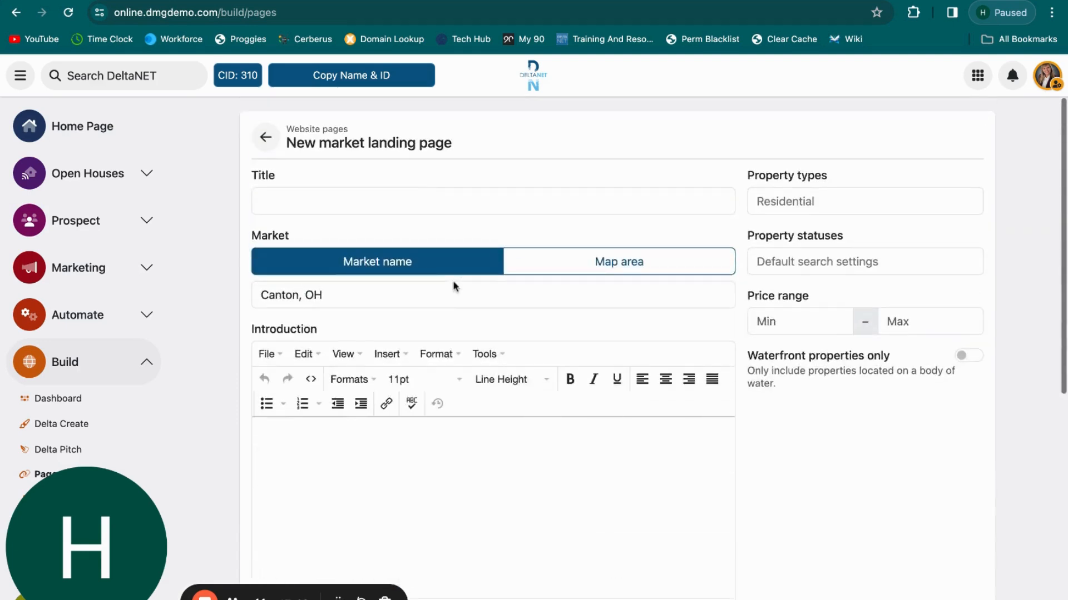
{"action": "left_click", "coordinate": [267, 142]}
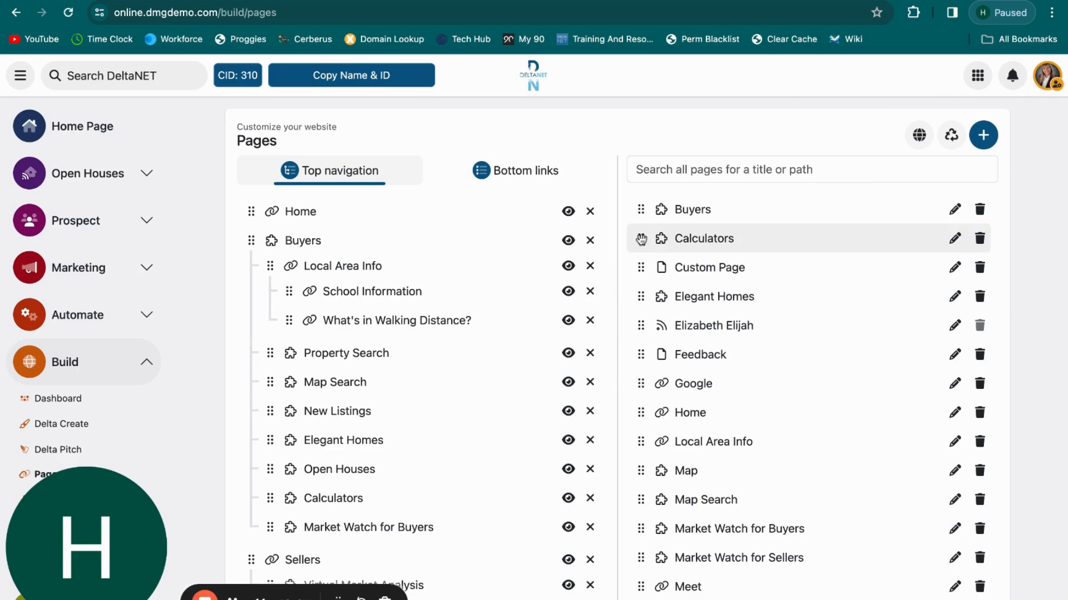
Add Custom Page to the website's top navigation between Home and Buyers
{"action": "left_click_drag", "start_coordinate": [640, 268], "coordinate": [303, 243]}
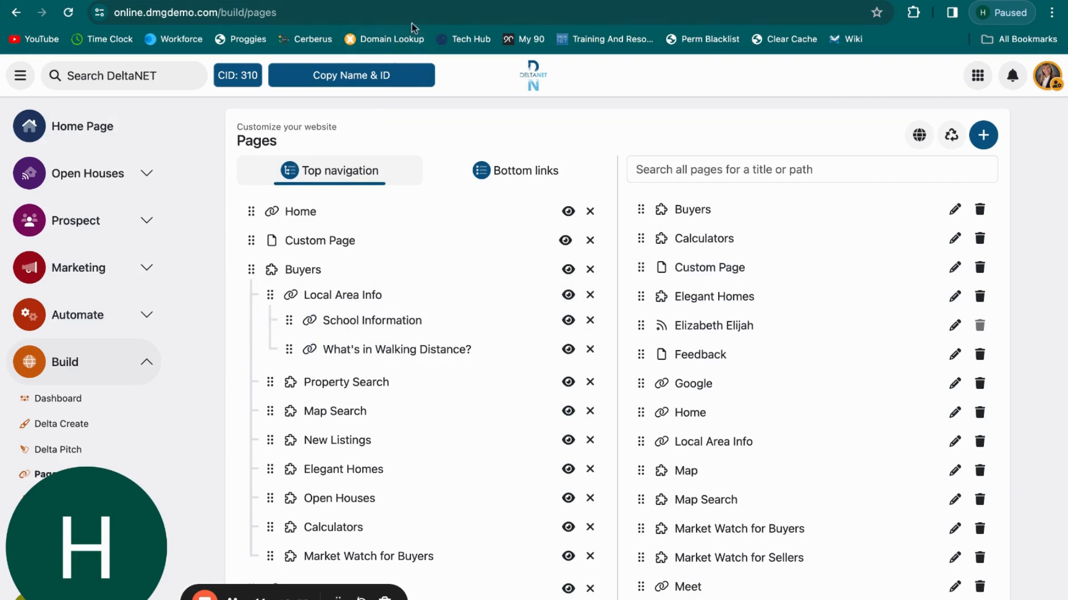
Compare the Buyers dropdown on the live website with the nested pages in the top navigation structure
{"action": "key", "text": "ctrl+Tab"}
{"action": "mouse_move", "coordinate": [427, 154]}
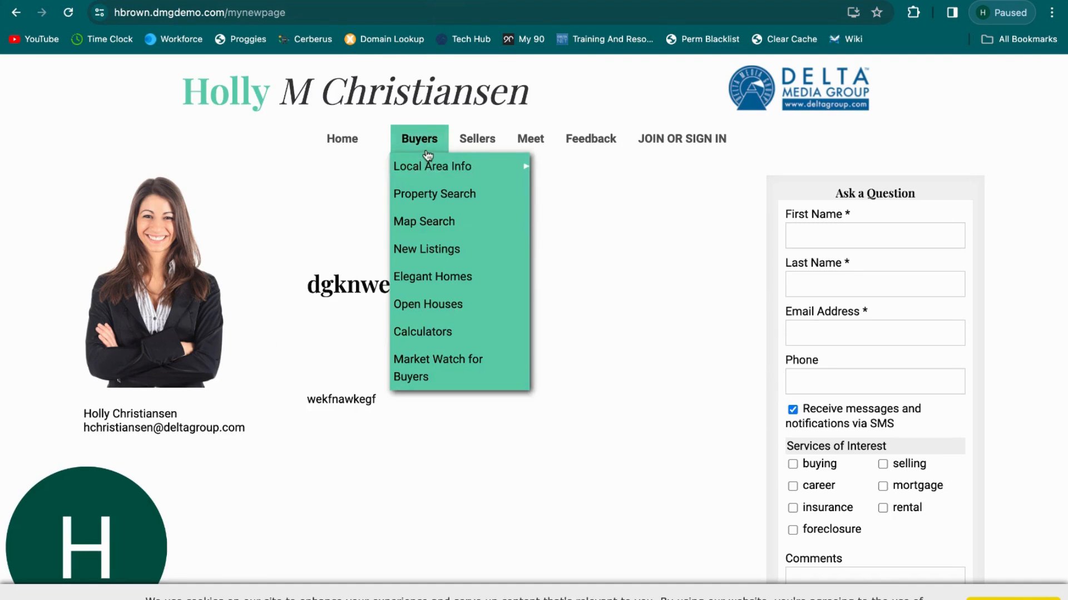
{"action": "mouse_move", "coordinate": [438, 179]}
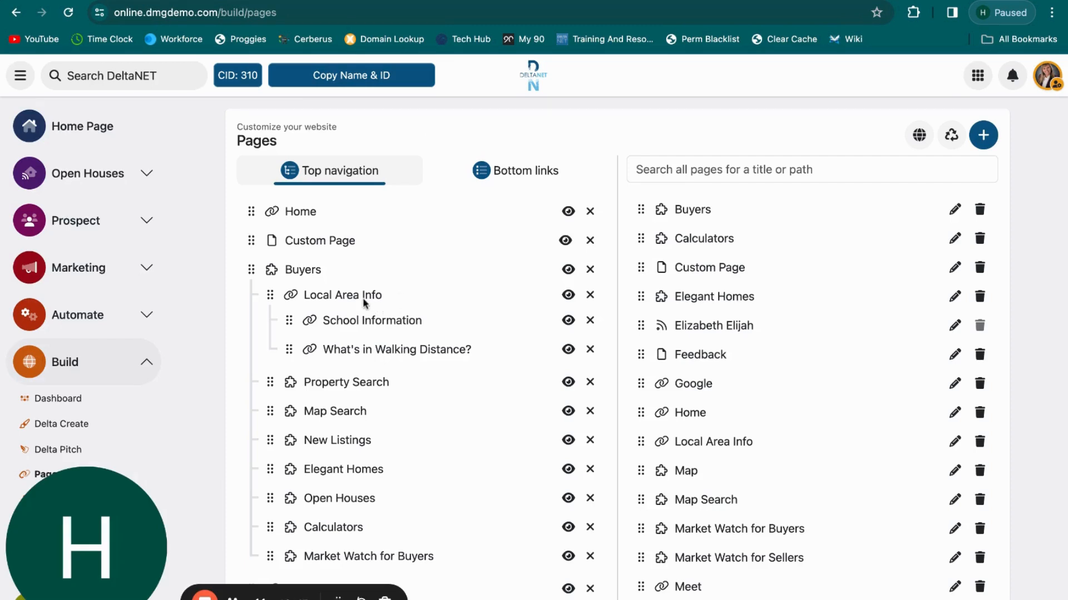
{"action": "scroll", "coordinate": [332, 380], "scroll_direction": "down", "scroll_amount": 3}
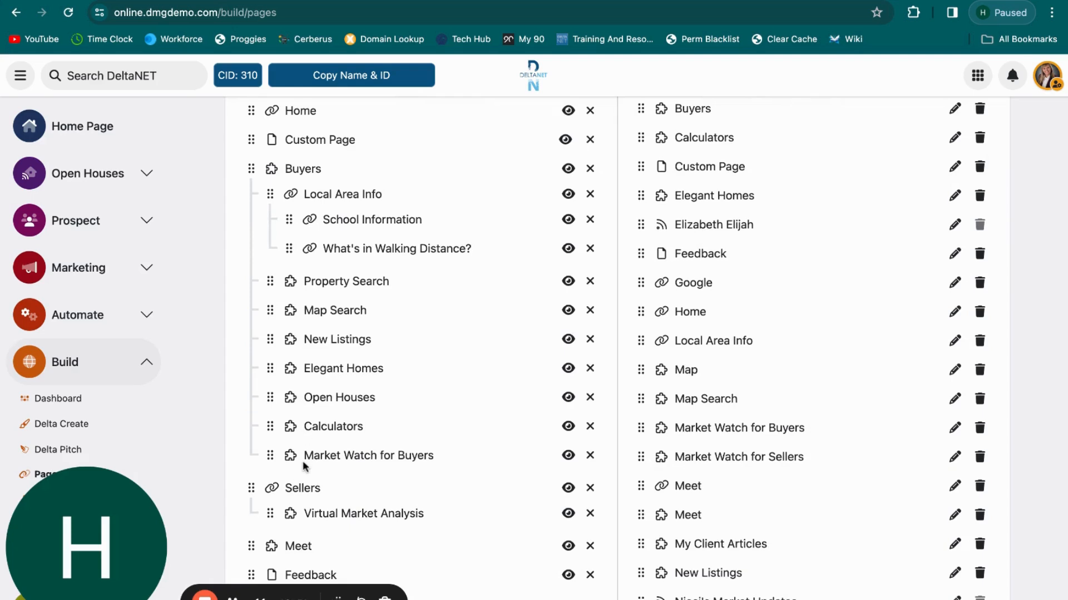
{"action": "scroll", "coordinate": [302, 460], "scroll_direction": "down", "scroll_amount": 5}
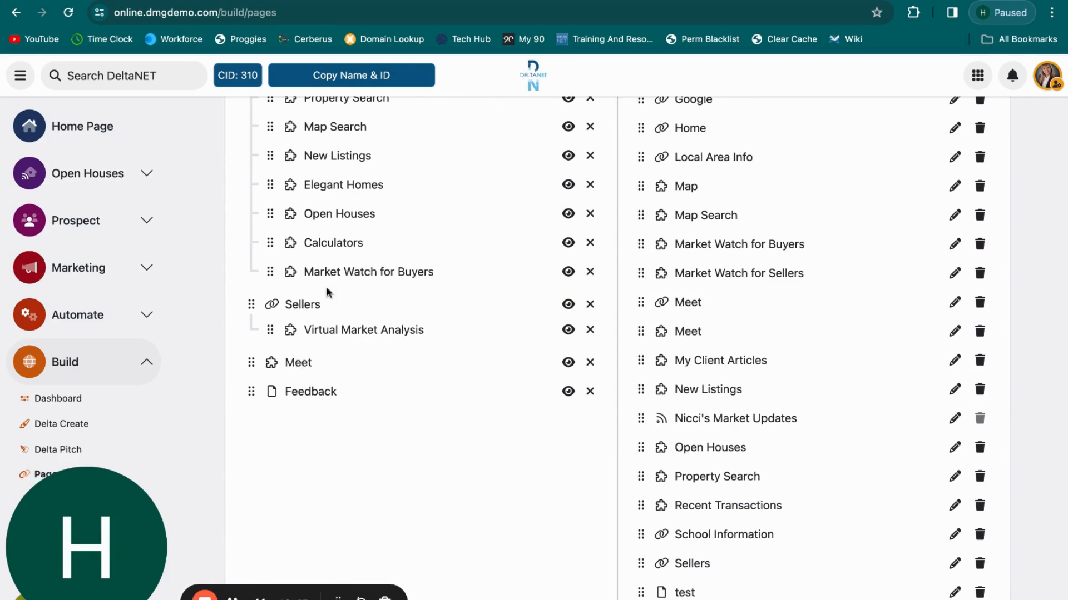
Clear the live website's cache, then check its navigation by visiting Home and Custom Page
{"action": "key", "text": "ctrl+Tab"}
{"action": "left_click", "coordinate": [789, 39]}
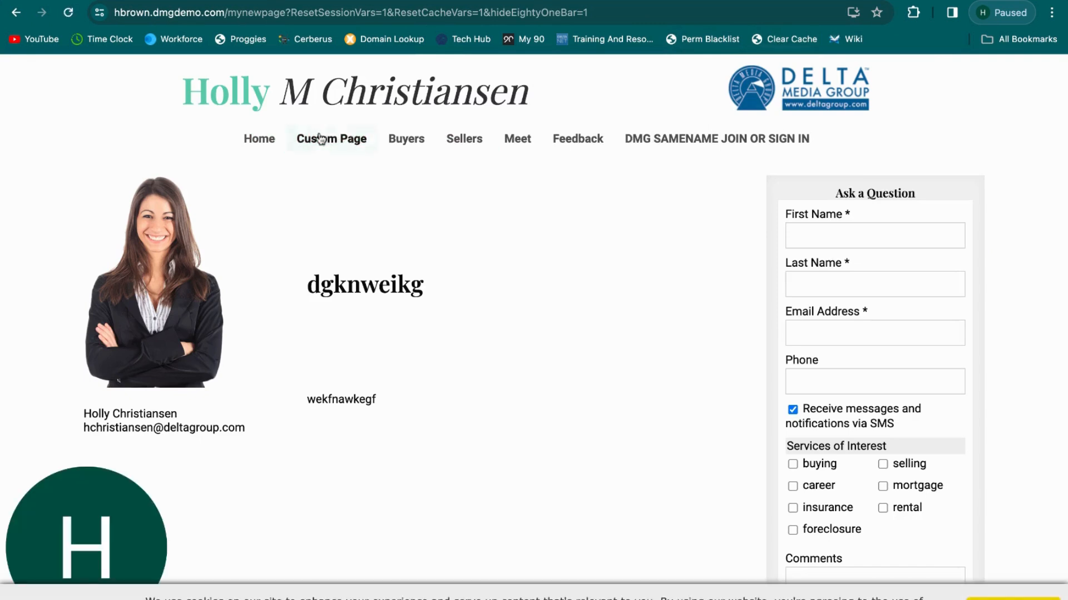
{"action": "left_click", "coordinate": [281, 141]}
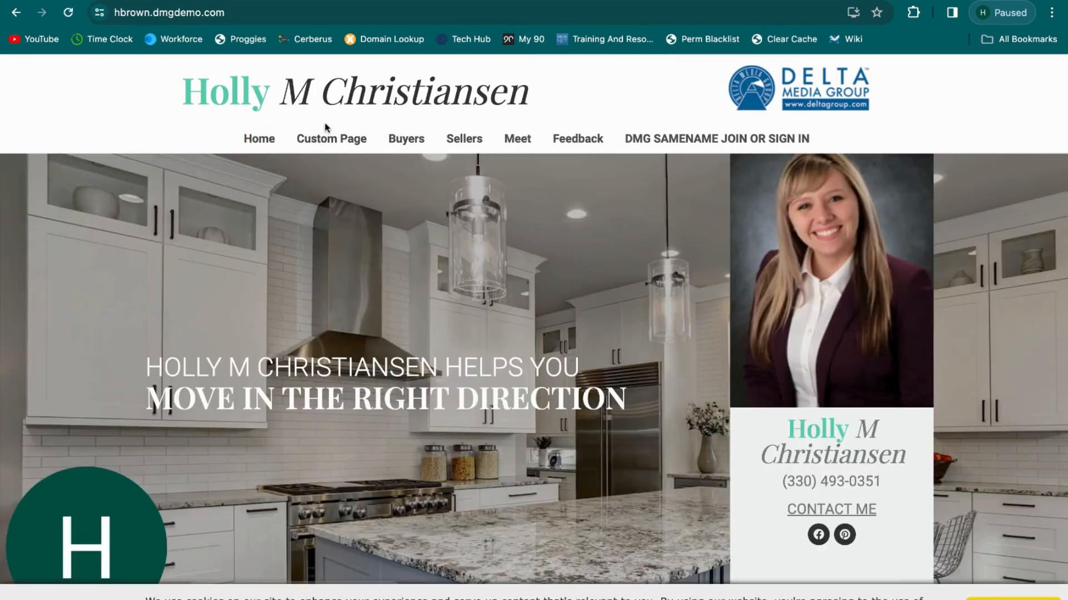
{"action": "left_click", "coordinate": [324, 141]}
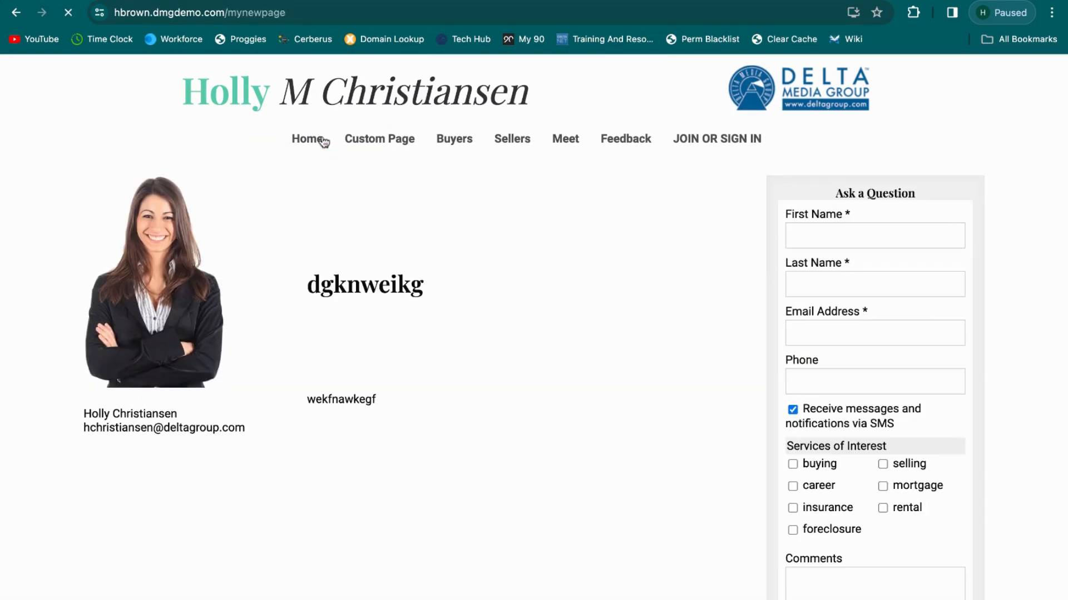